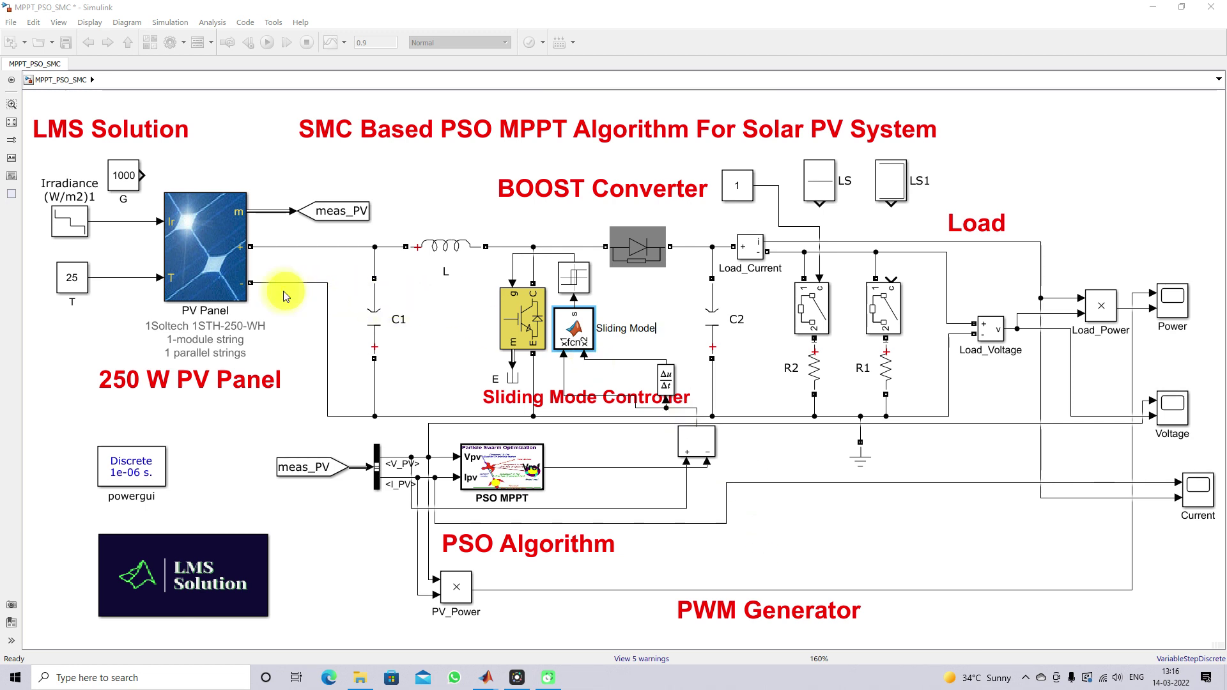
Step: Open the PV Panel block's parameters and underline the Vmp, Isc and Imp values with the screen pen
left_click(188, 294)
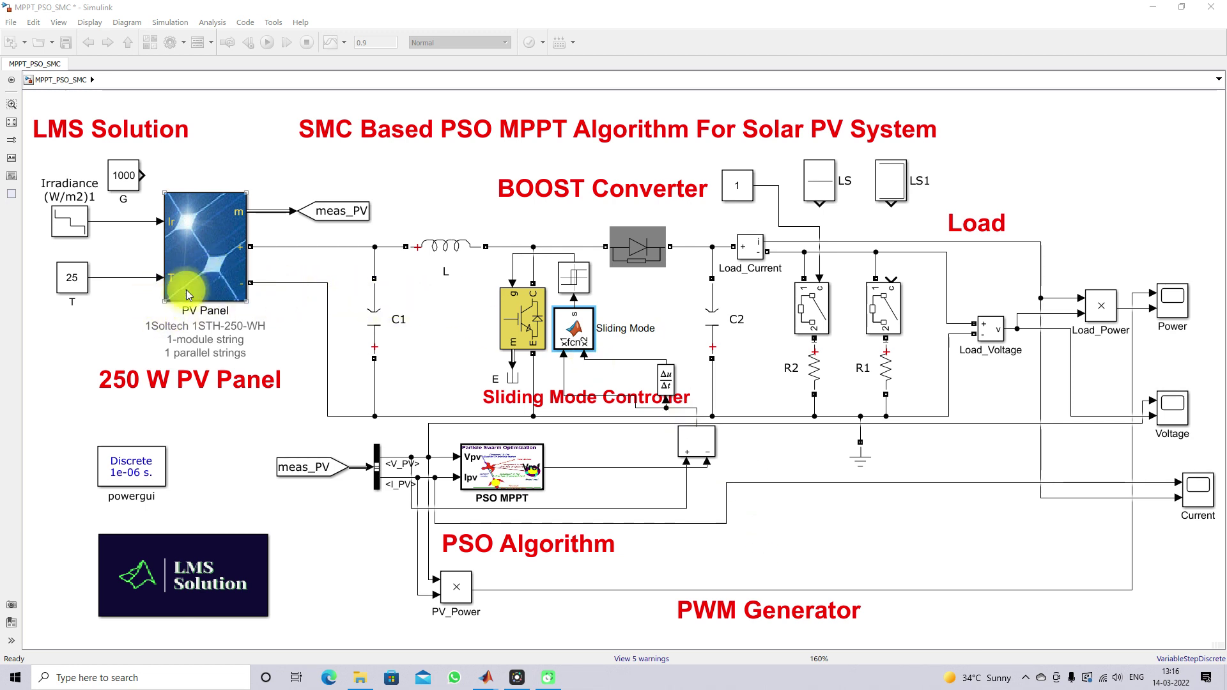
left_click(194, 255)
double_click(195, 255)
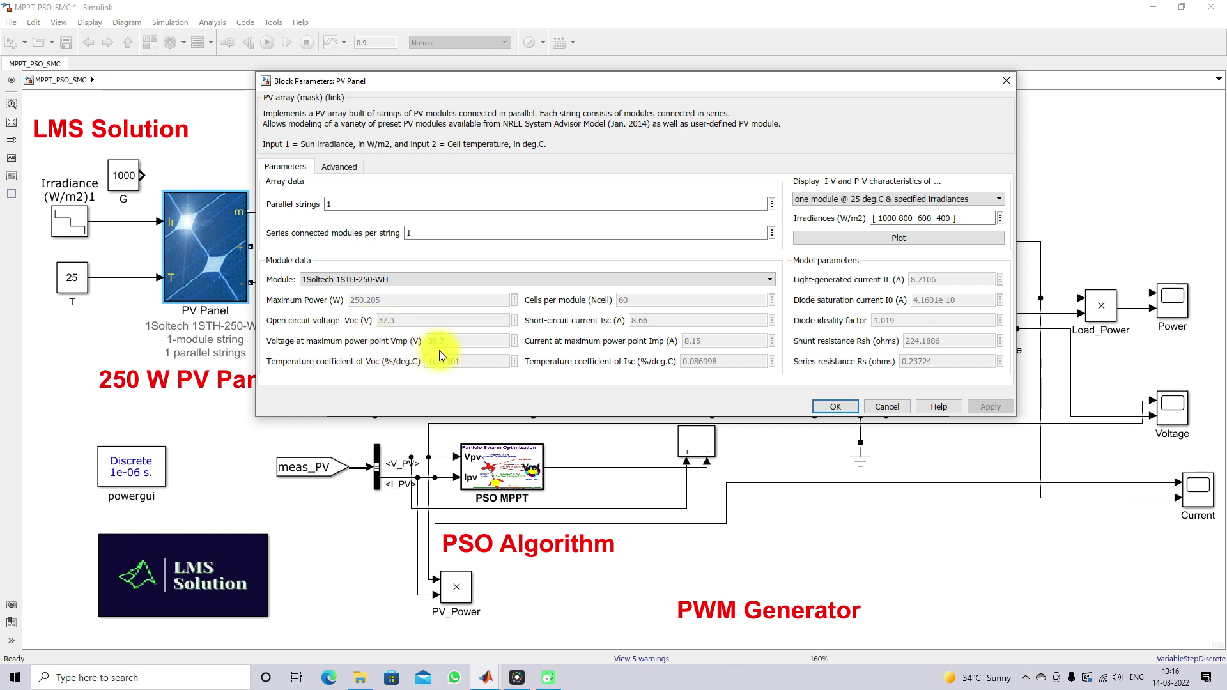
key("ctrl+shift+p")
left_click_drag(424, 351, 446, 351)
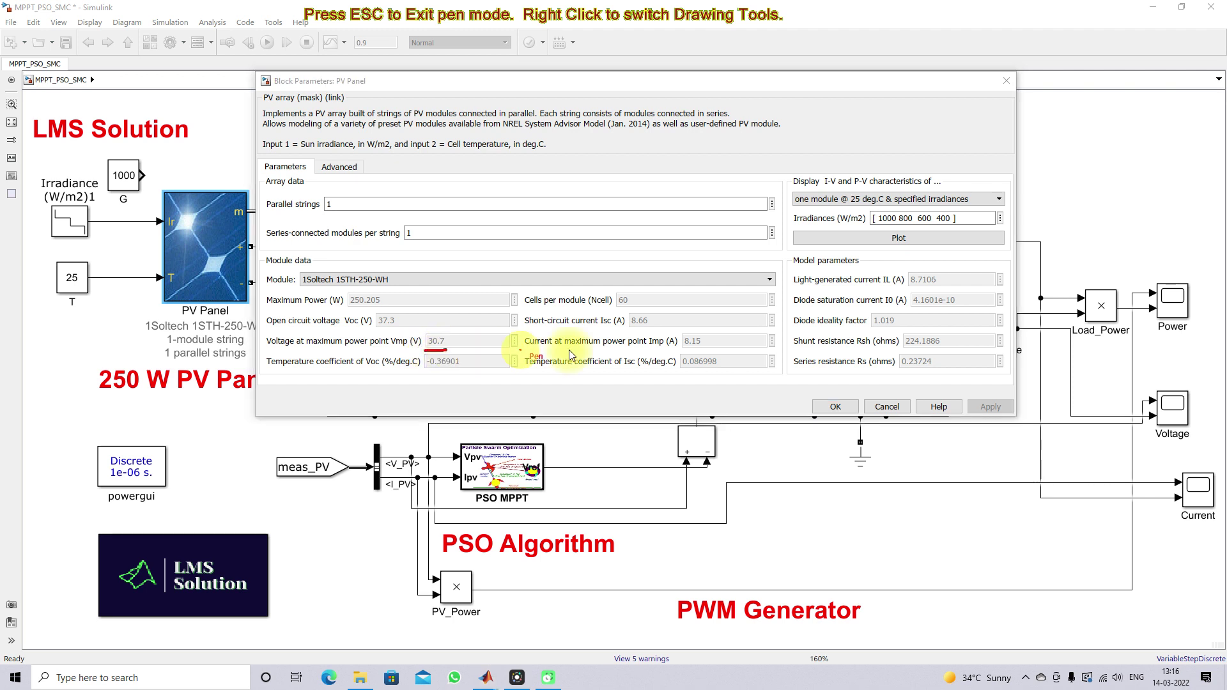
left_click_drag(630, 331, 653, 329)
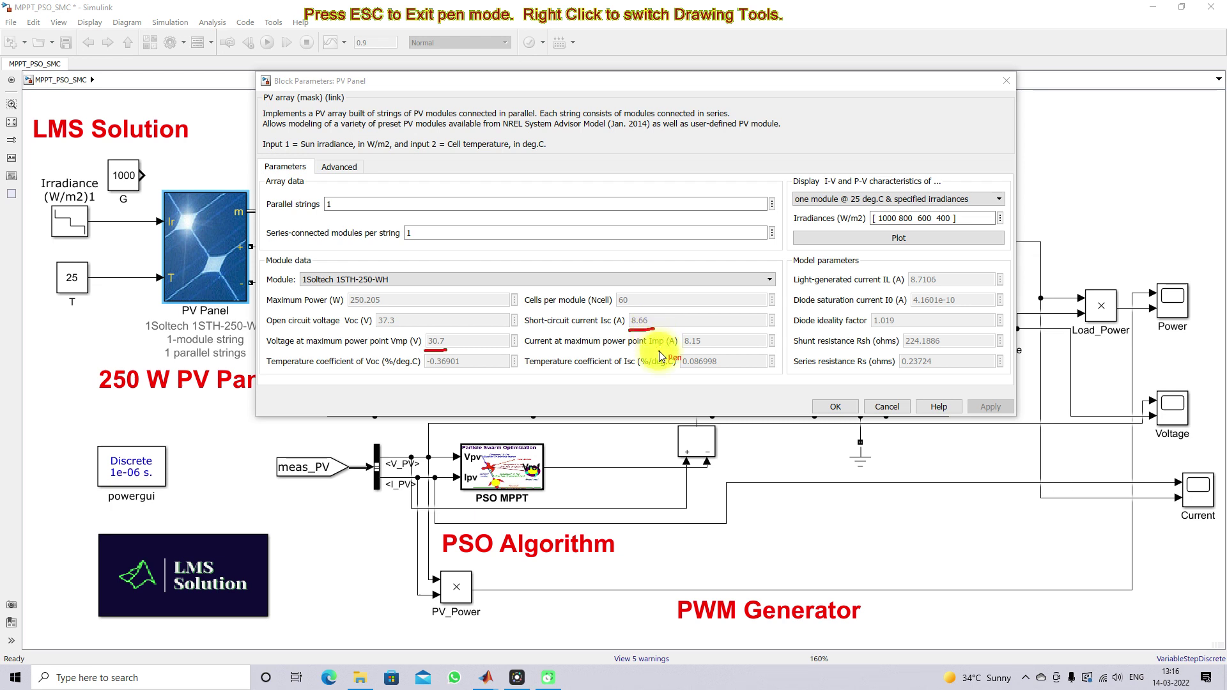
left_click_drag(685, 349, 701, 348)
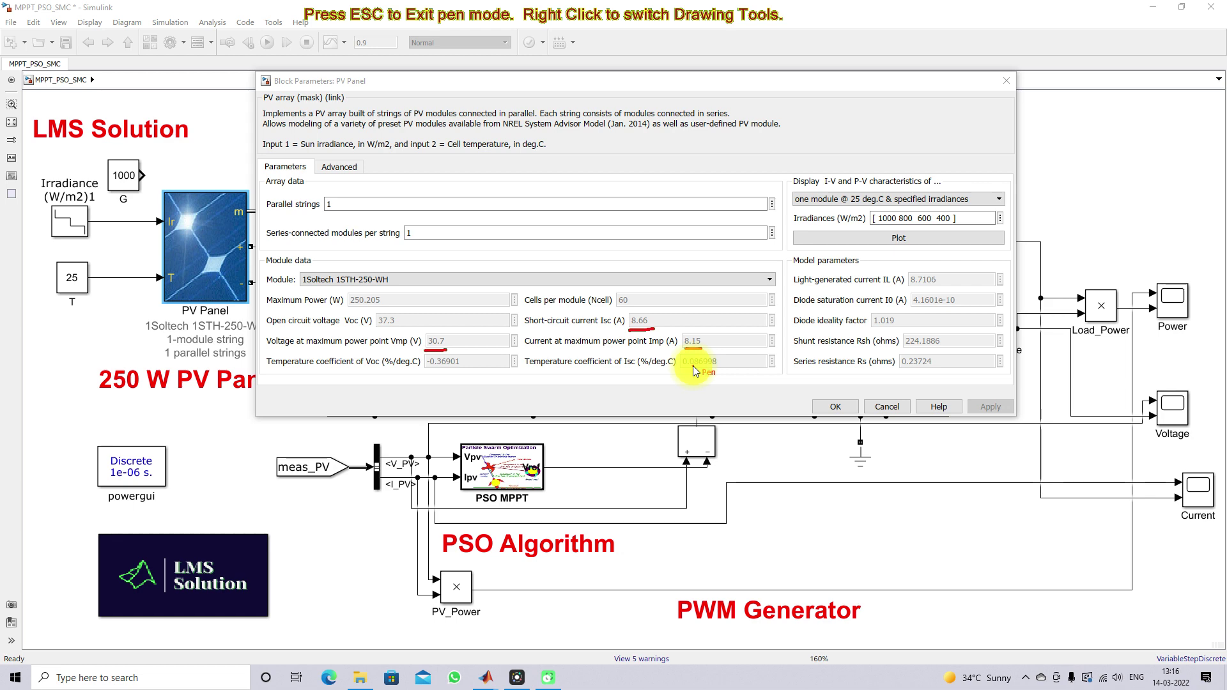
key("Escape")
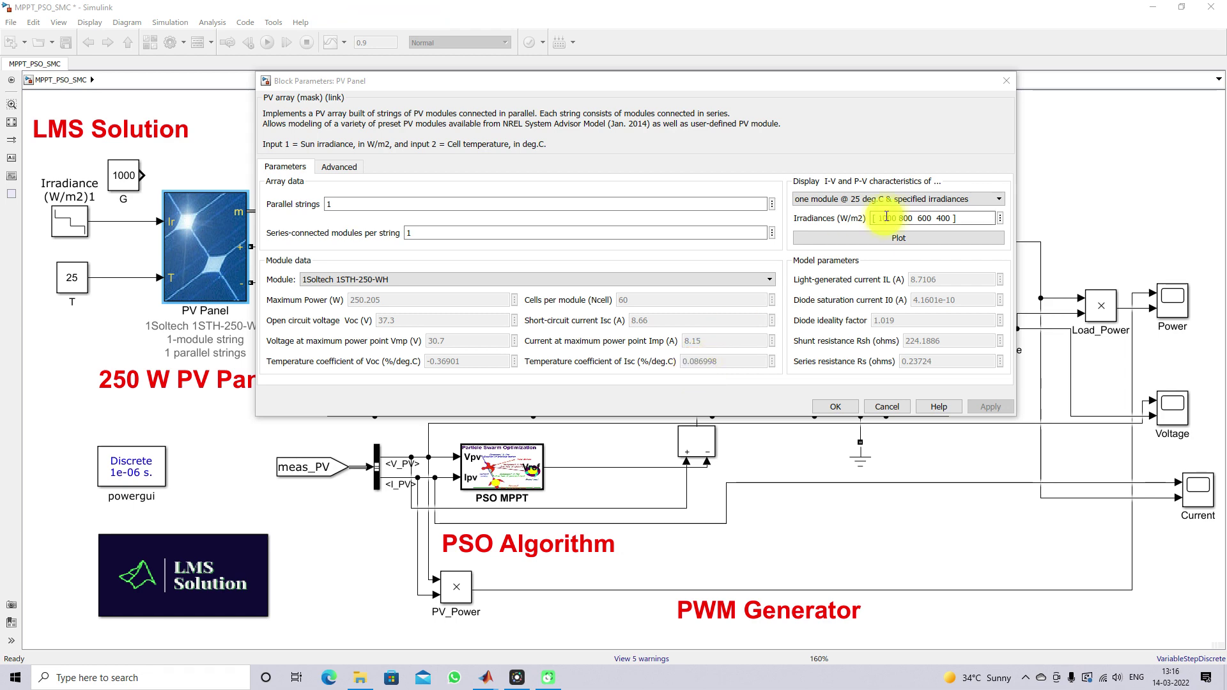
Step: Plot the I-V and P-V characteristics of one module at 25 deg.C for the specified irradiances, and enlarge and reposition the figure
left_click(904, 239)
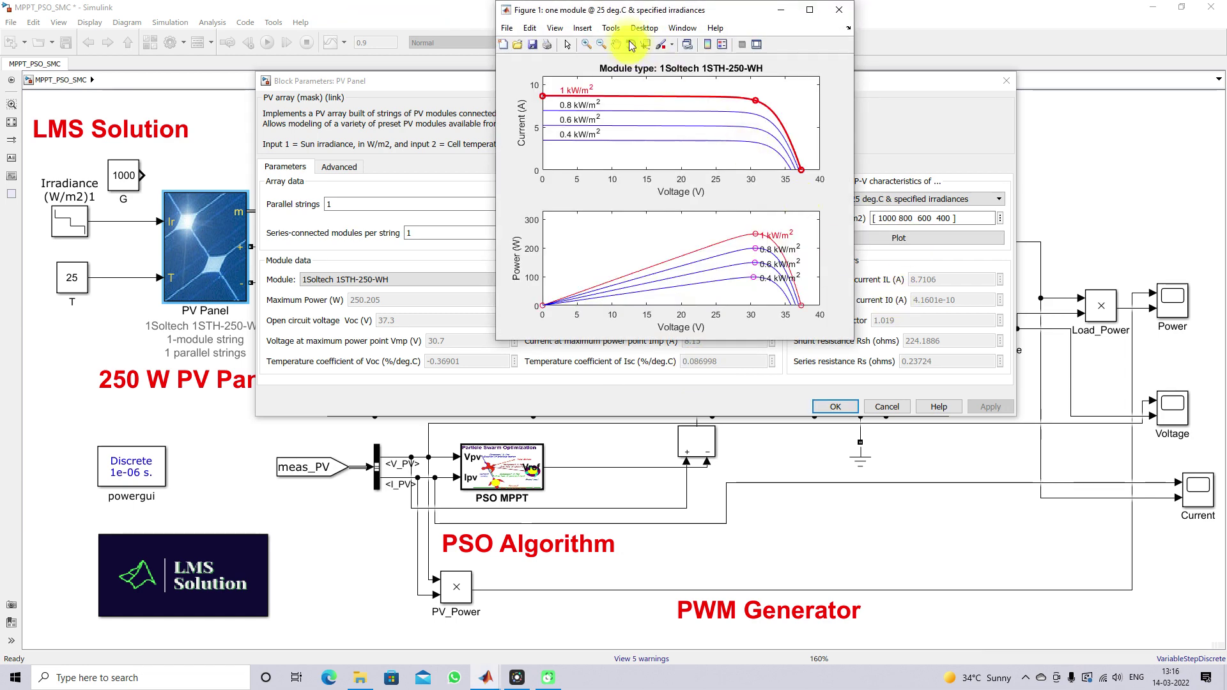
left_click_drag(633, 10, 633, 16)
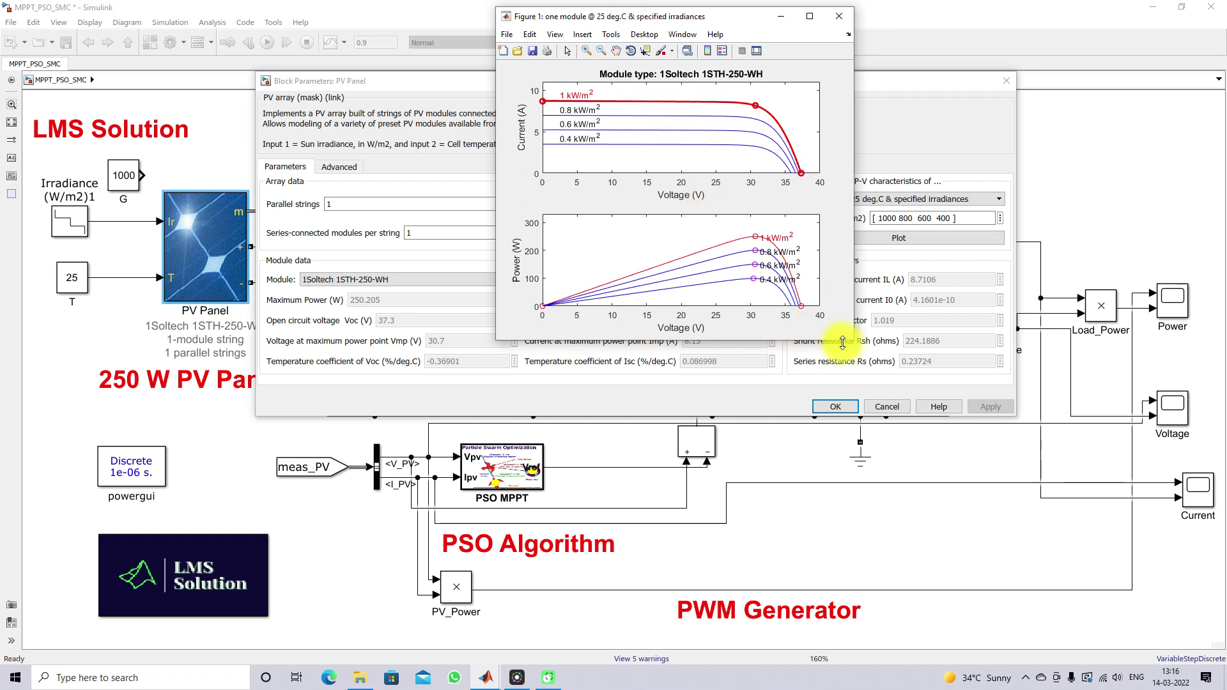
left_click_drag(853, 341, 869, 396)
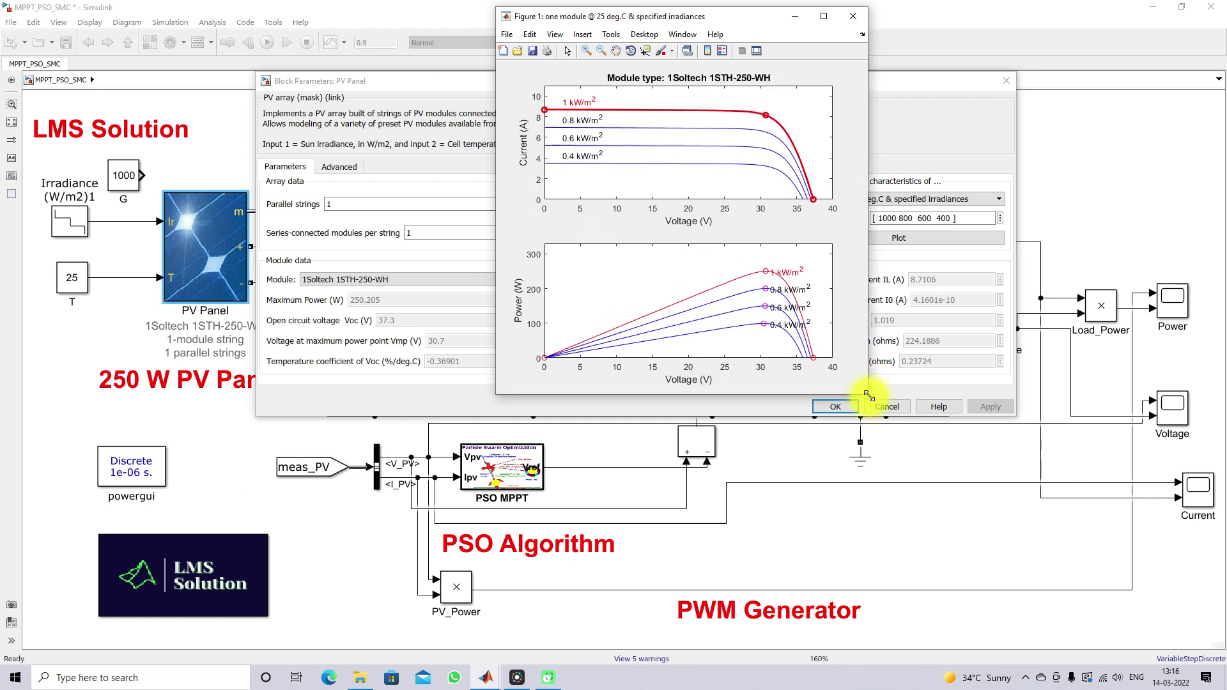
left_click_drag(675, 21, 563, 22)
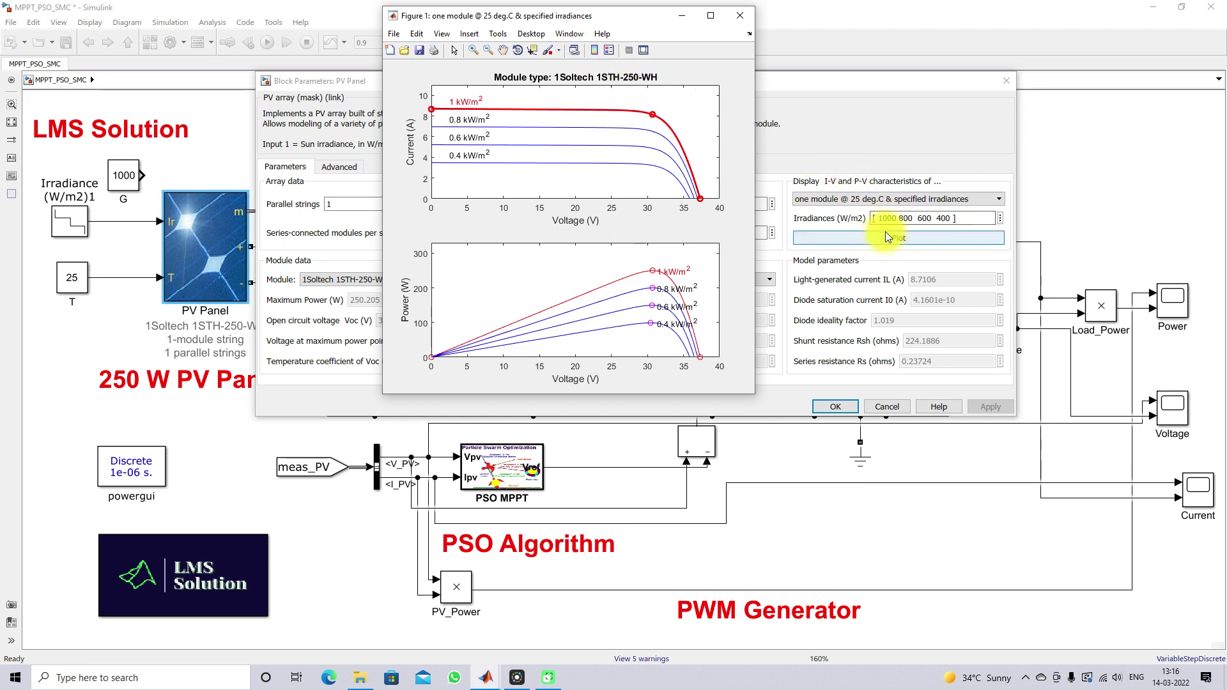
key("F9")
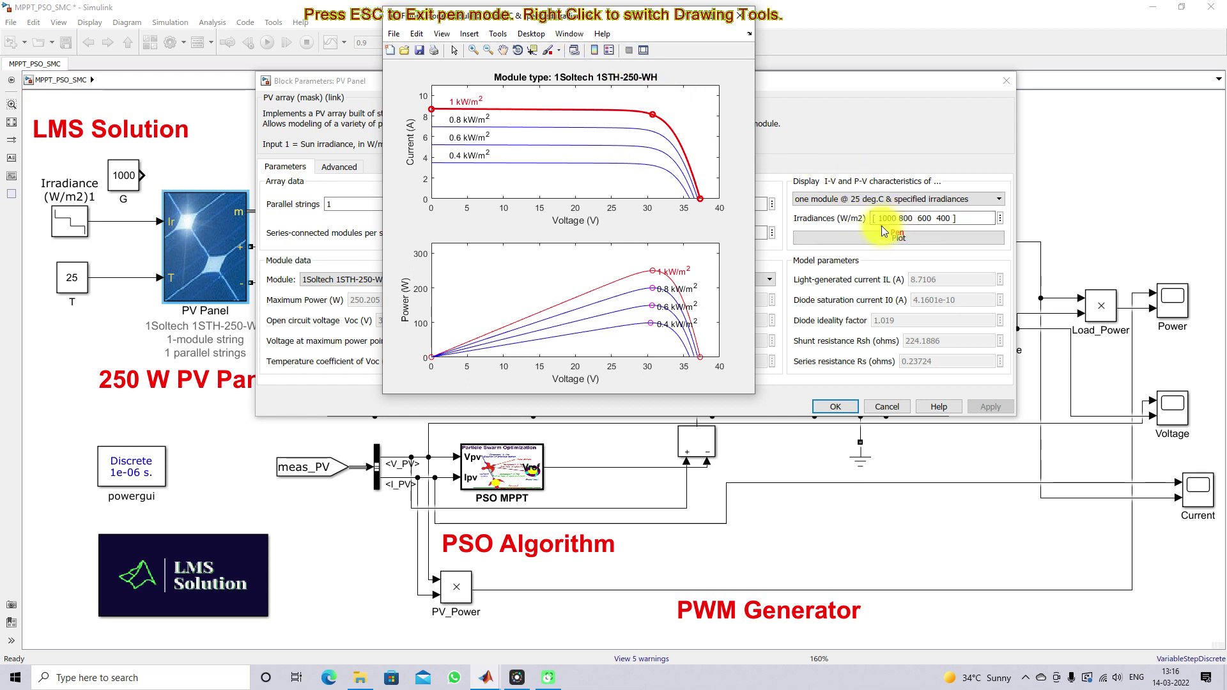
left_click(886, 230)
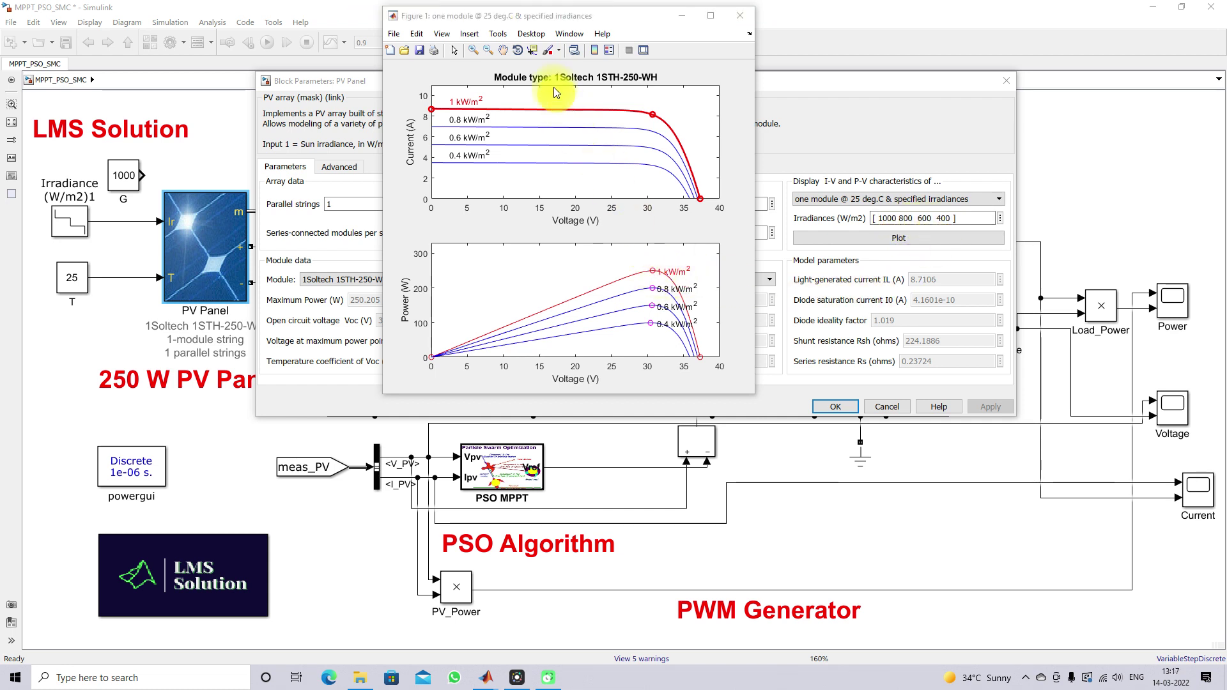
key("Escape")
Step: Read the maximum power points of the 1, 0.8, 0.6 and 0.4 kW/m2 power curves with data tips, and close the figure and block parameters
left_click(532, 50)
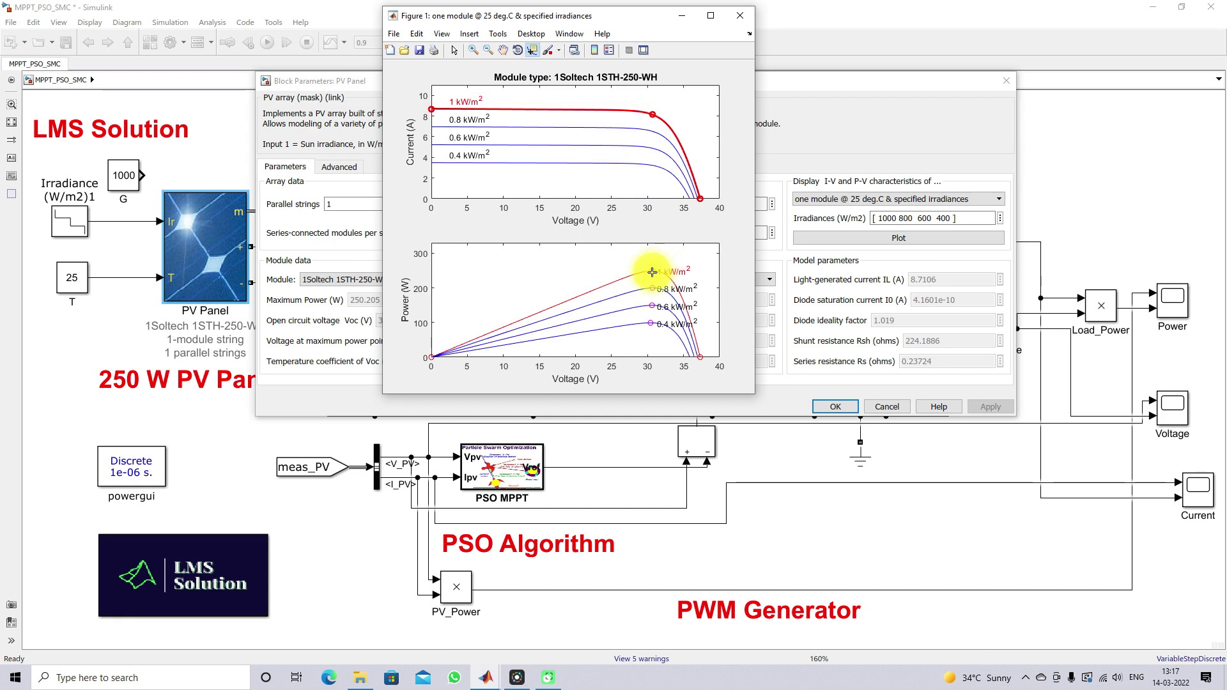
left_click(653, 272)
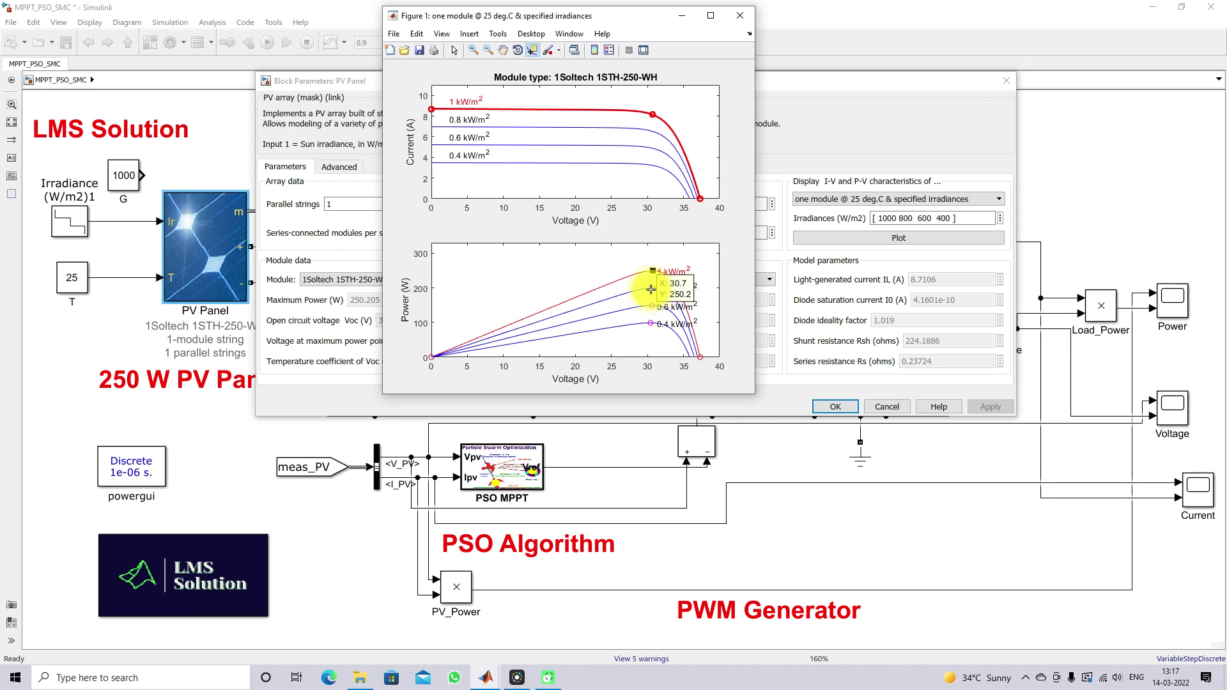
left_click(652, 289)
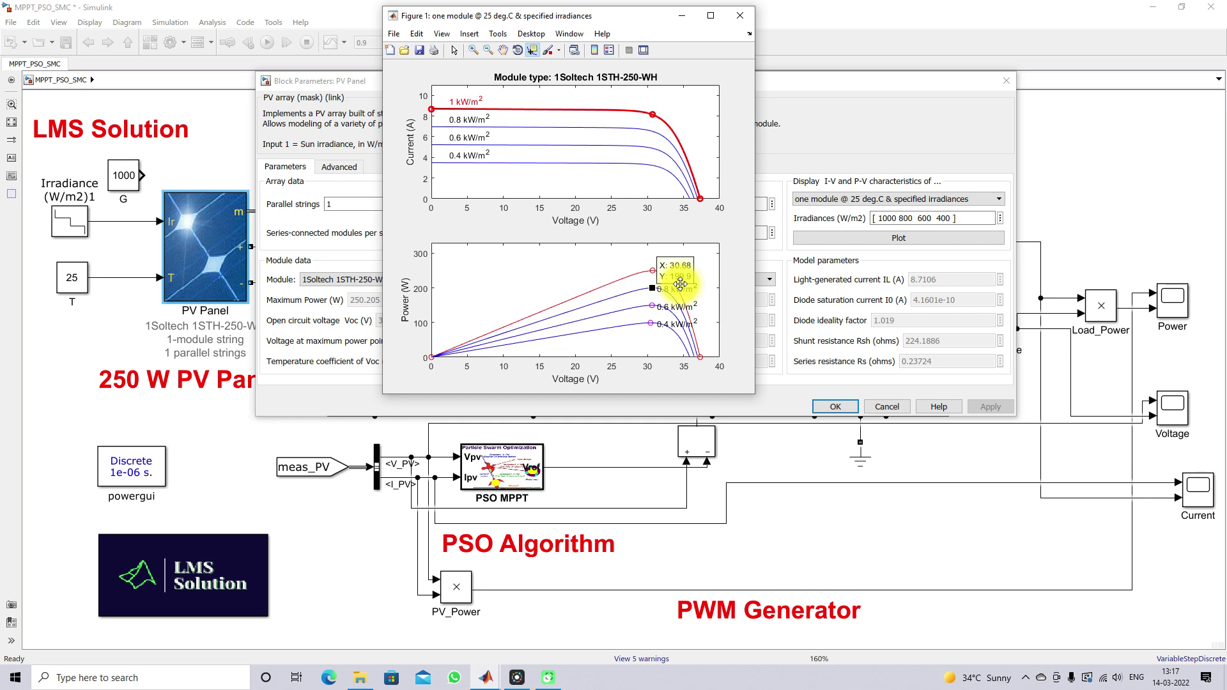
left_click(651, 307)
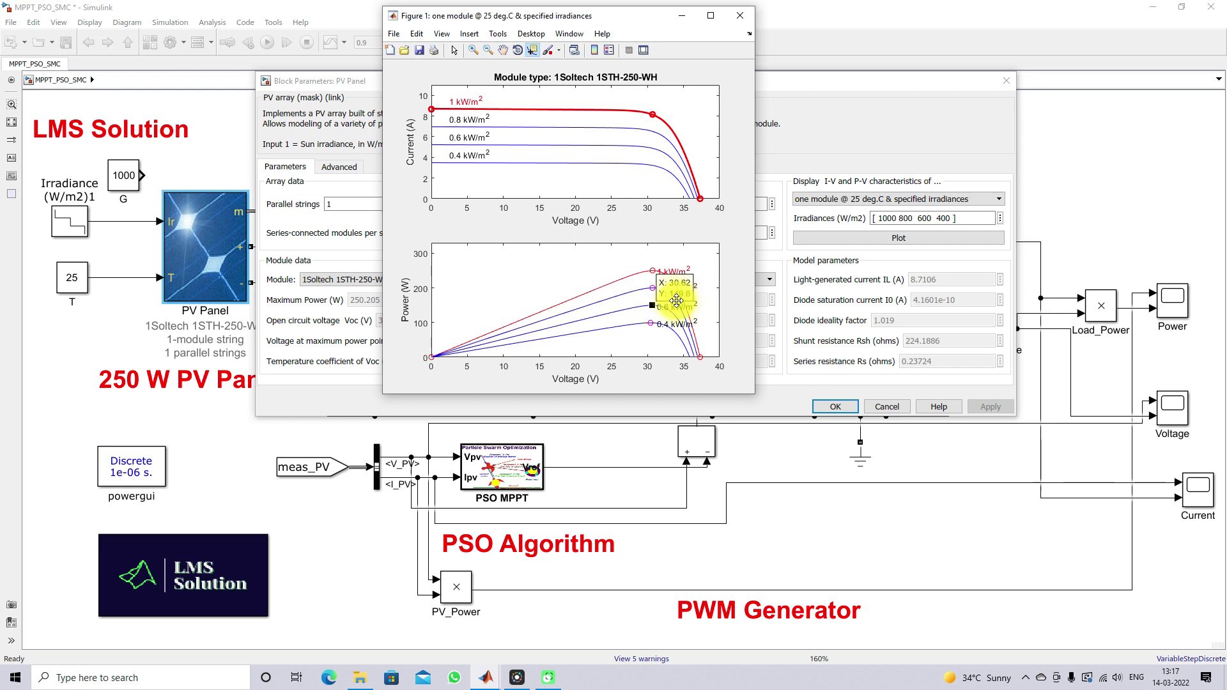
left_click(653, 325)
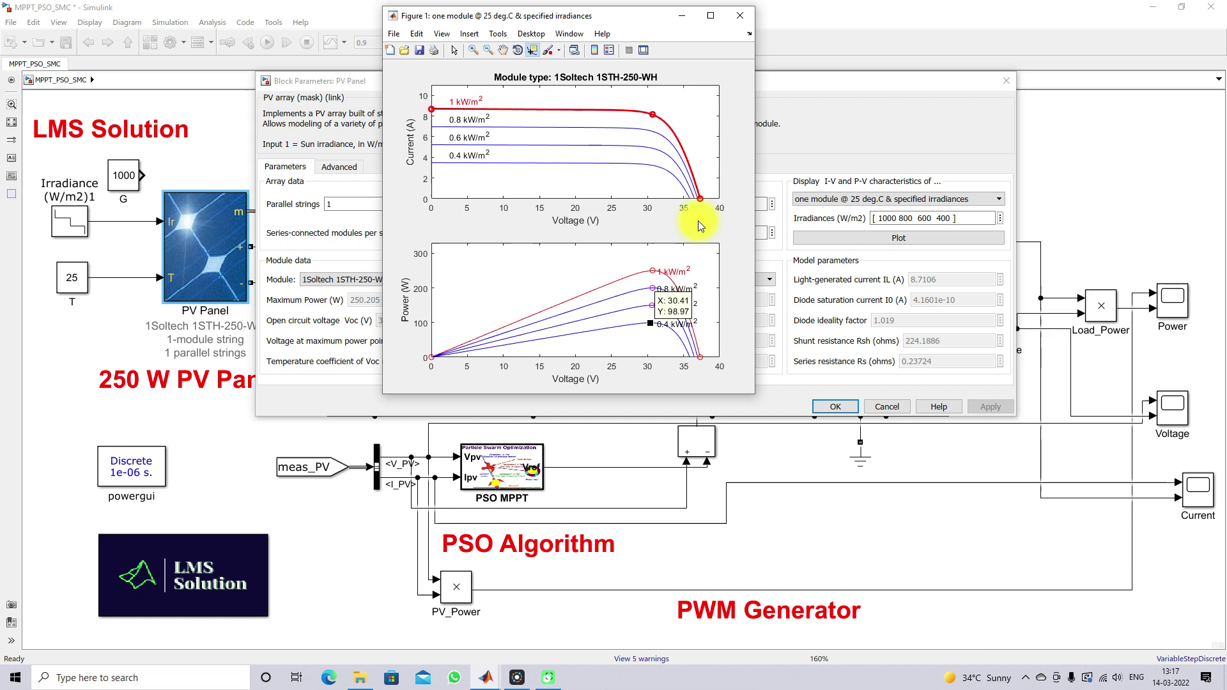
left_click(740, 14)
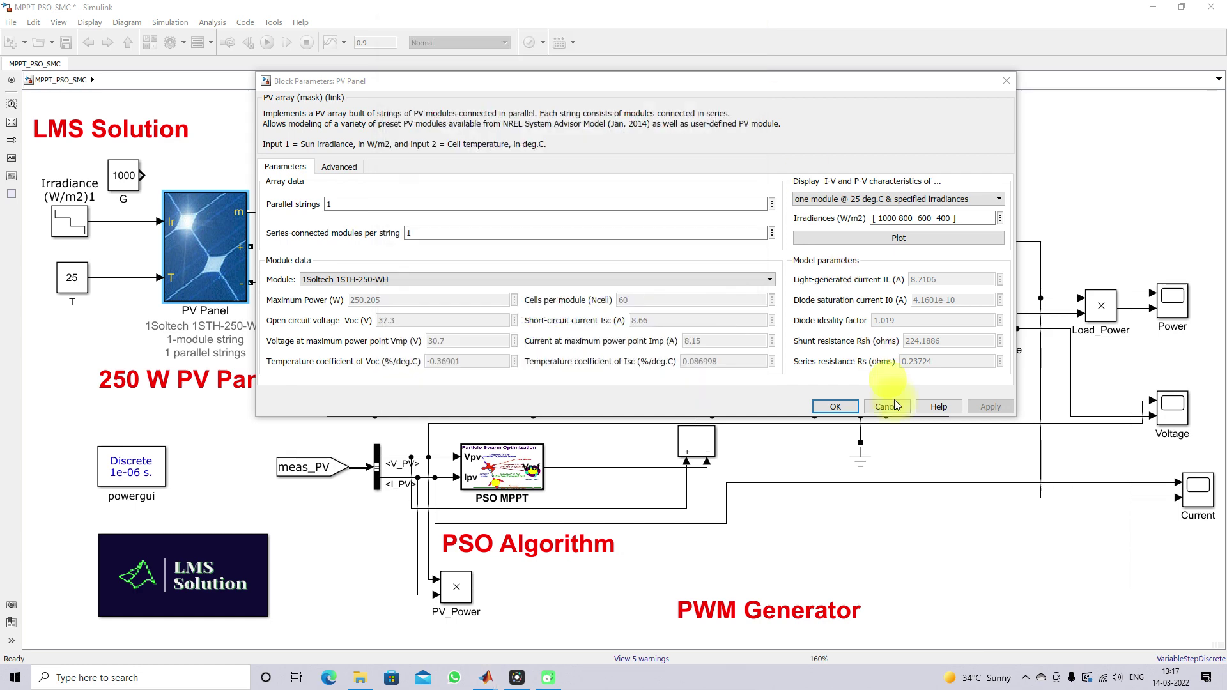
left_click(851, 405)
Step: Outline the load section and the boost converter section with the screen pen, and clear the markings
left_click(671, 400)
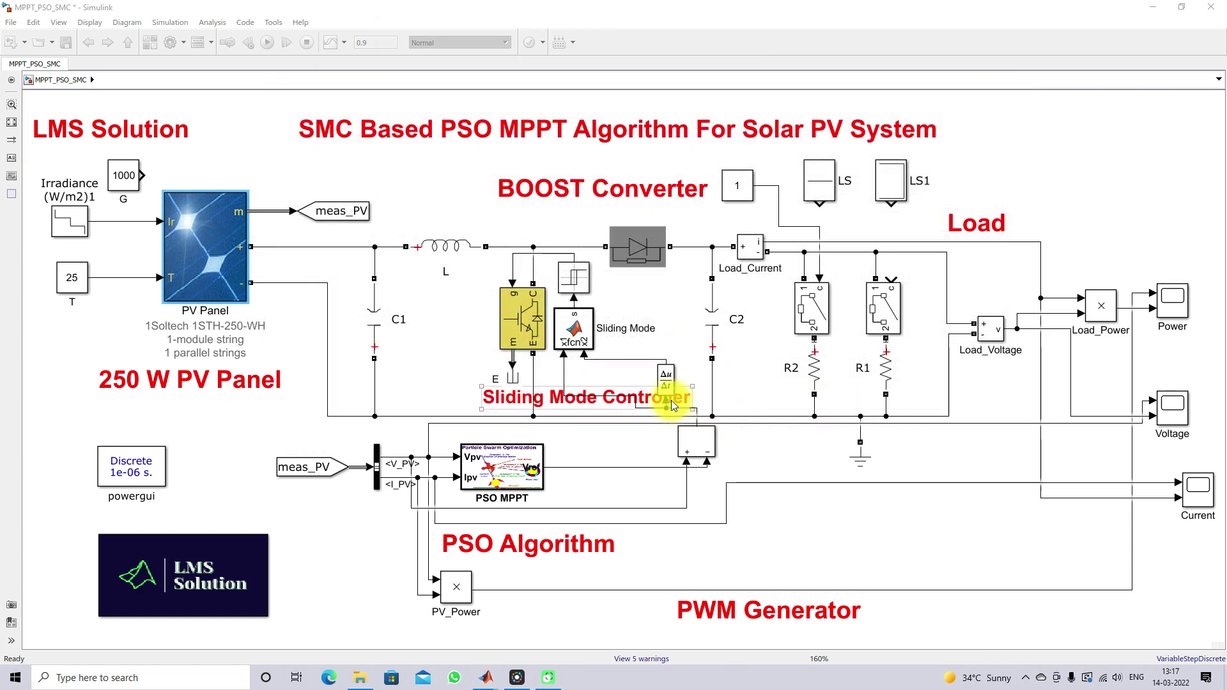
key("F9")
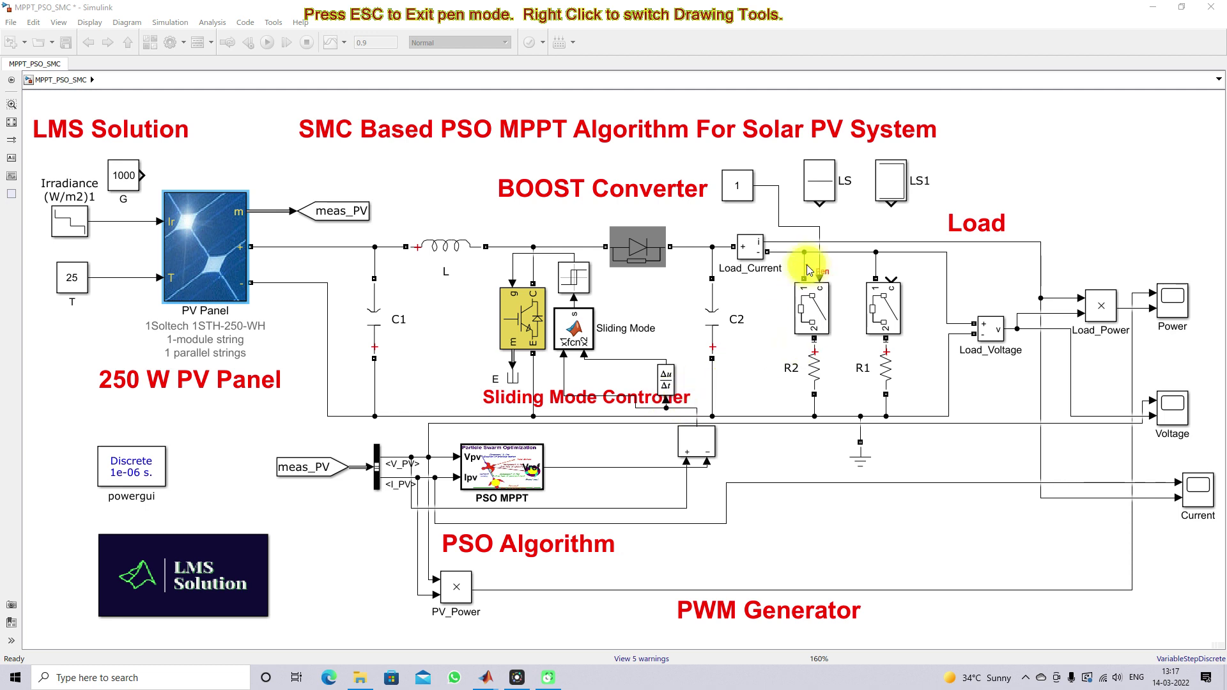
left_click_drag(785, 243, 785, 397)
mouse_move(820, 442)
left_mouse_down()
mouse_move(950, 434)
mouse_move(944, 256)
mouse_move(785, 236)
left_mouse_up()
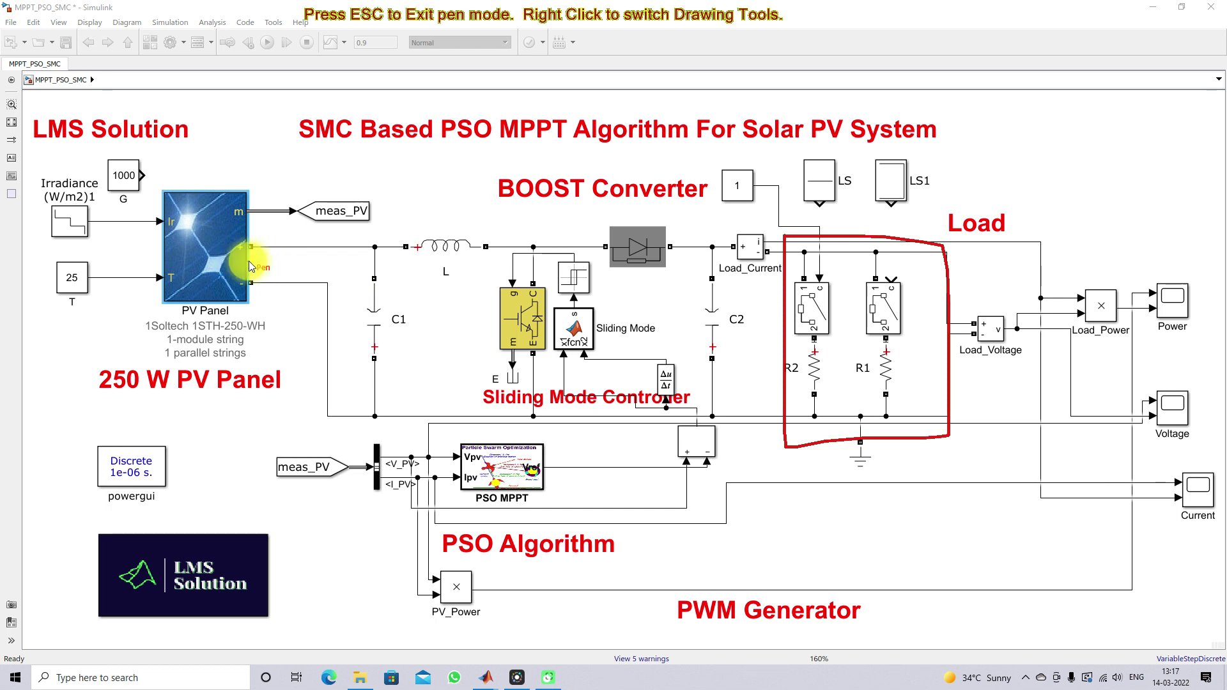
mouse_move(356, 235)
left_mouse_down()
mouse_move(358, 442)
mouse_move(708, 433)
mouse_move(754, 293)
mouse_move(753, 214)
mouse_move(358, 221)
left_mouse_up()
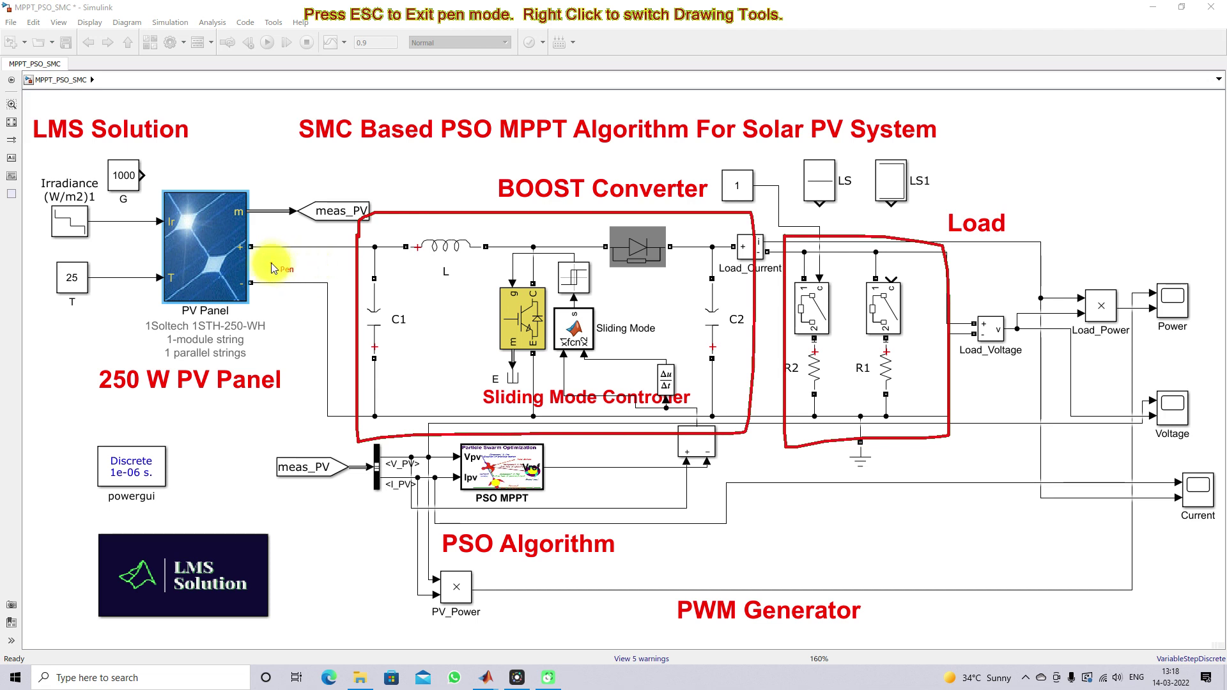
left_click_drag(270, 264, 313, 249)
key("Escape")
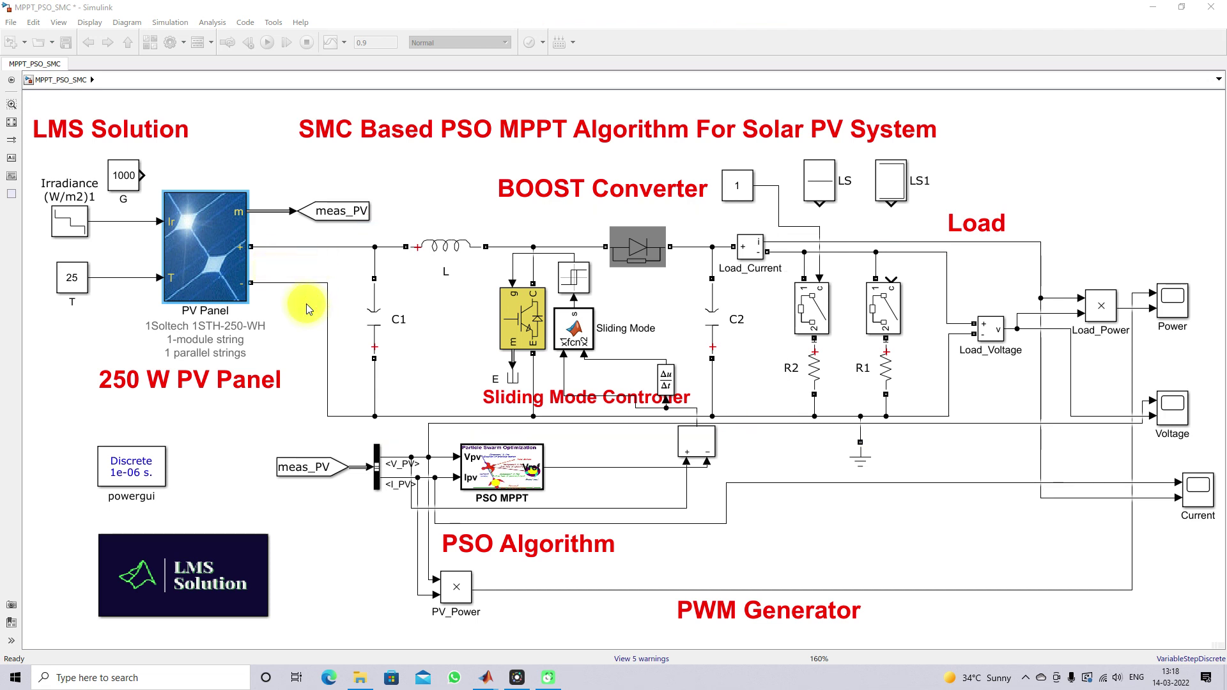
left_click(507, 329)
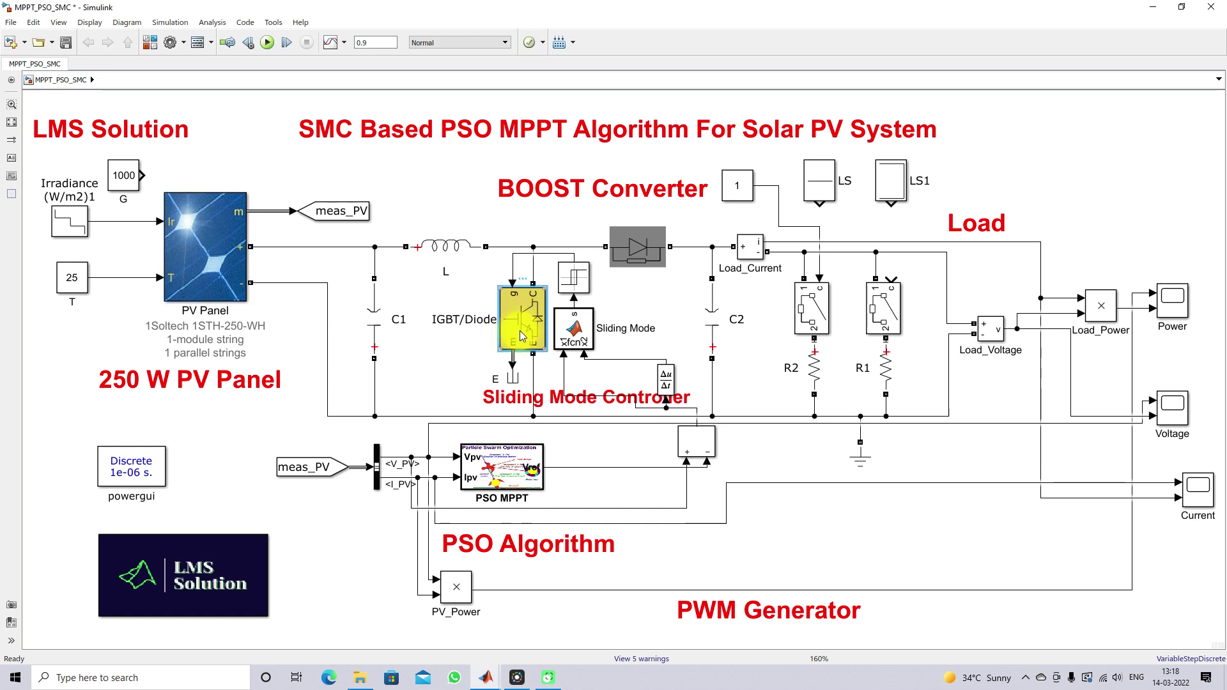
left_click(325, 143)
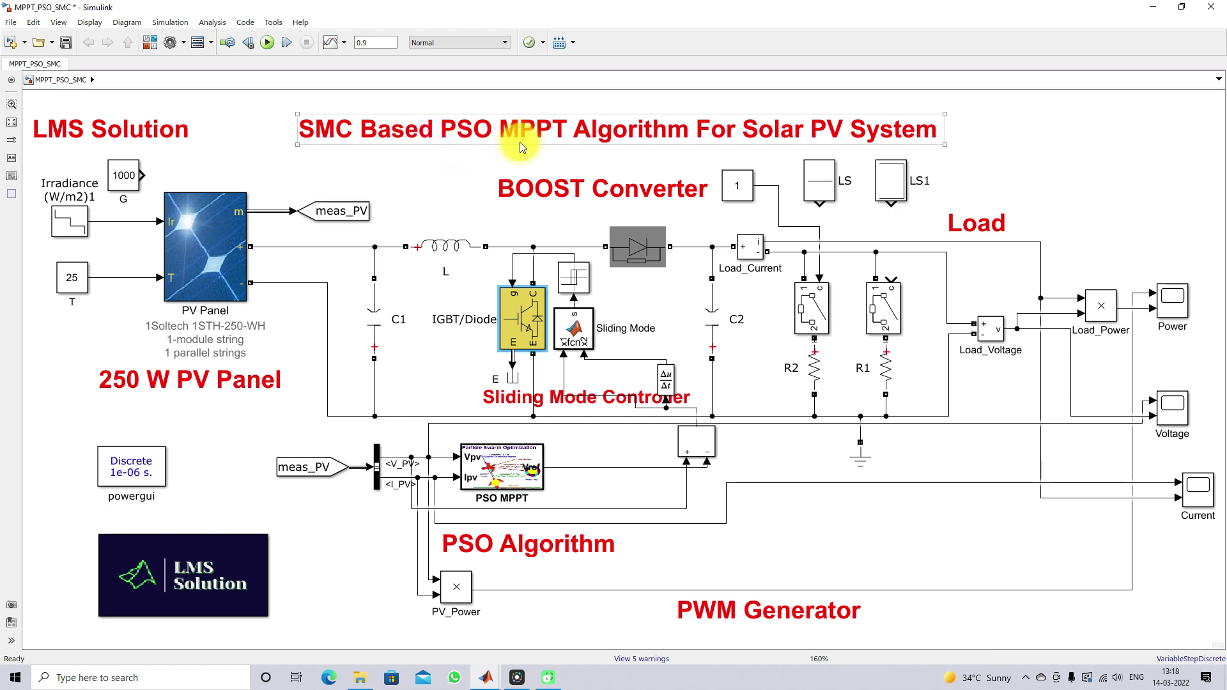
Step: Mark the Vpv and Ipv inputs and the output signal of the PSO MPPT block with the screen pen
left_click(492, 489)
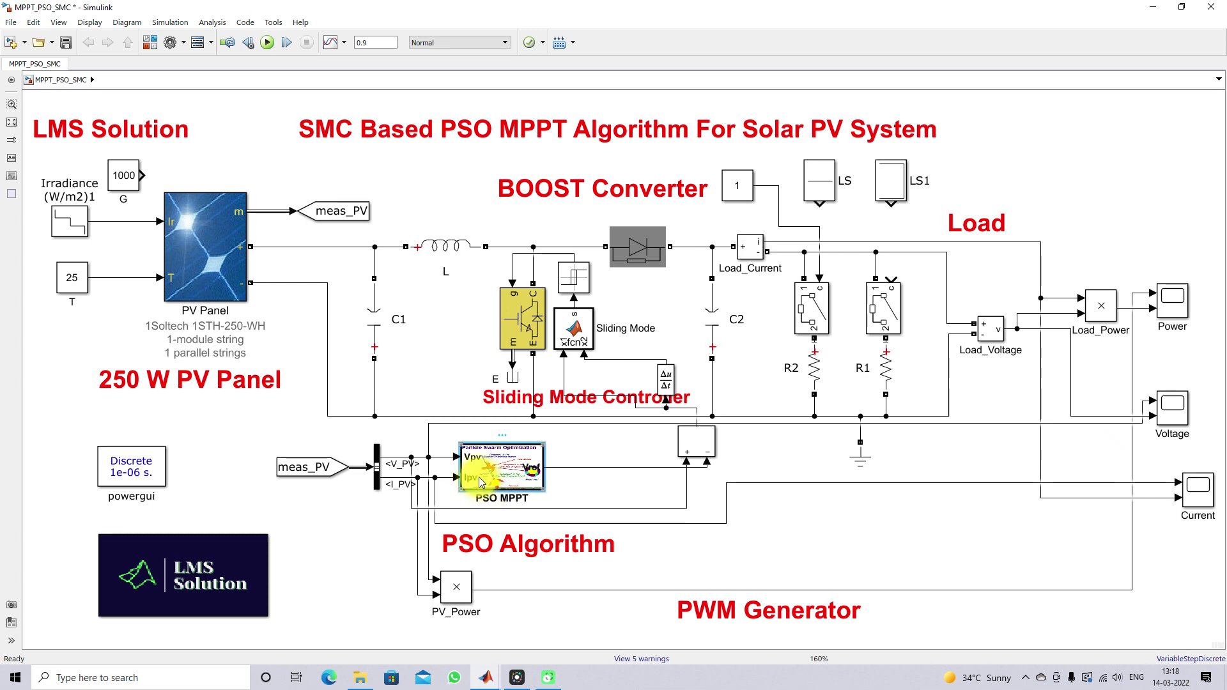
key("F9")
left_click_drag(434, 452, 455, 453)
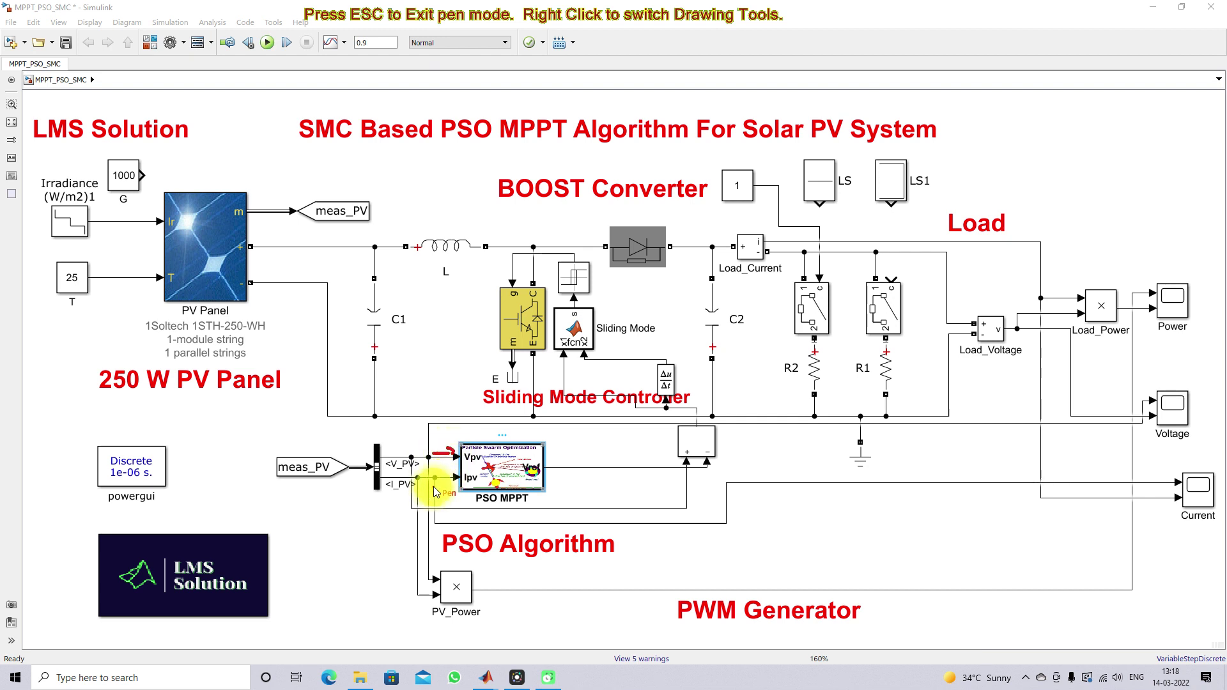
left_click_drag(447, 485, 455, 484)
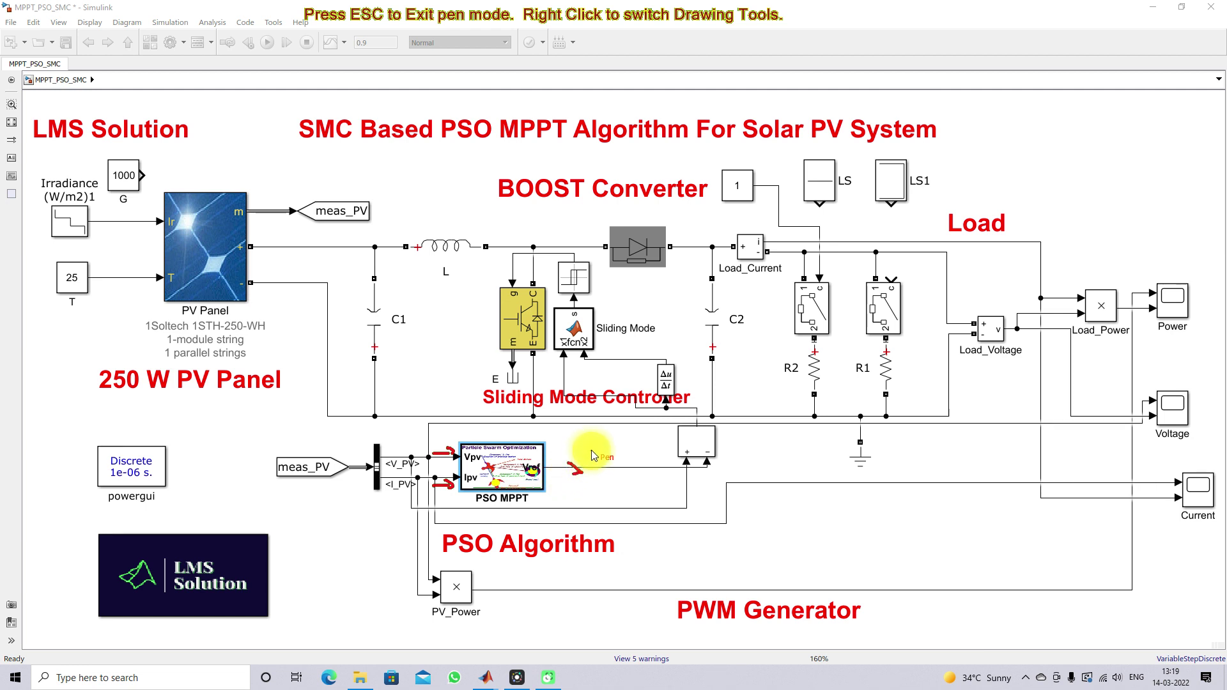
mouse_move(592, 447)
left_mouse_down()
mouse_move(592, 469)
mouse_move(600, 458)
left_mouse_up()
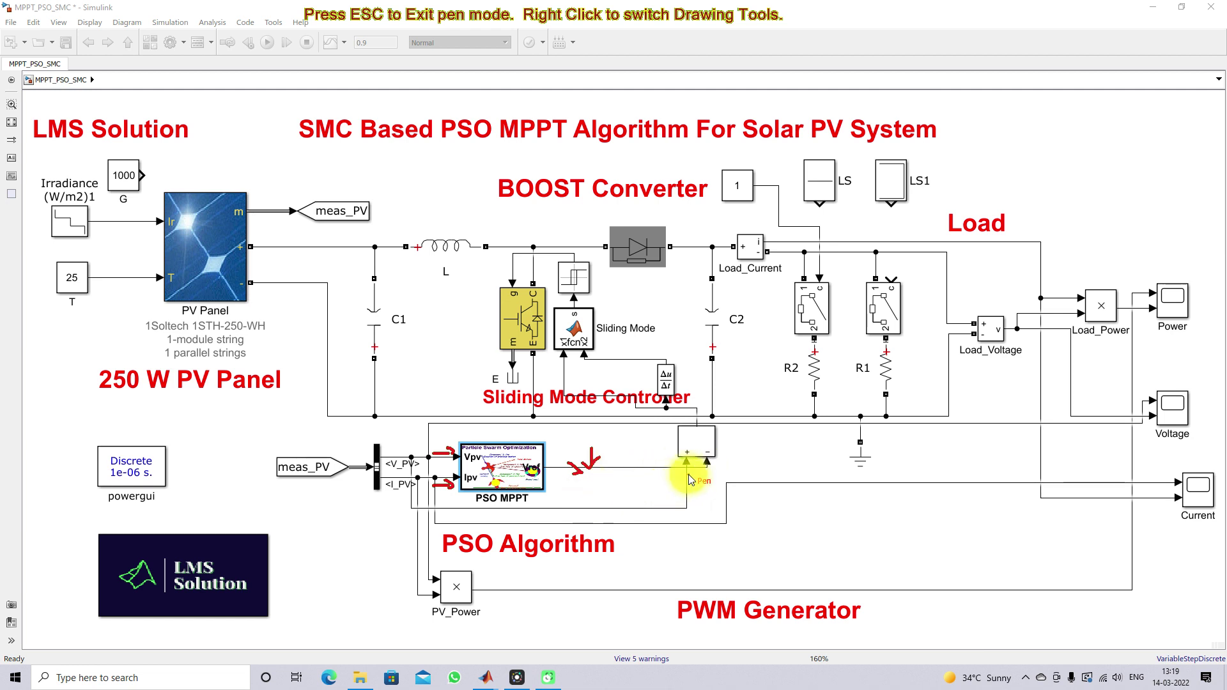
Step: Trace the V_PV signal and the PSO MPPT output to the subtraction block's two inputs with the screen pen
mouse_move(438, 484)
left_mouse_down()
mouse_move(416, 462)
mouse_move(418, 509)
mouse_move(681, 506)
left_mouse_up()
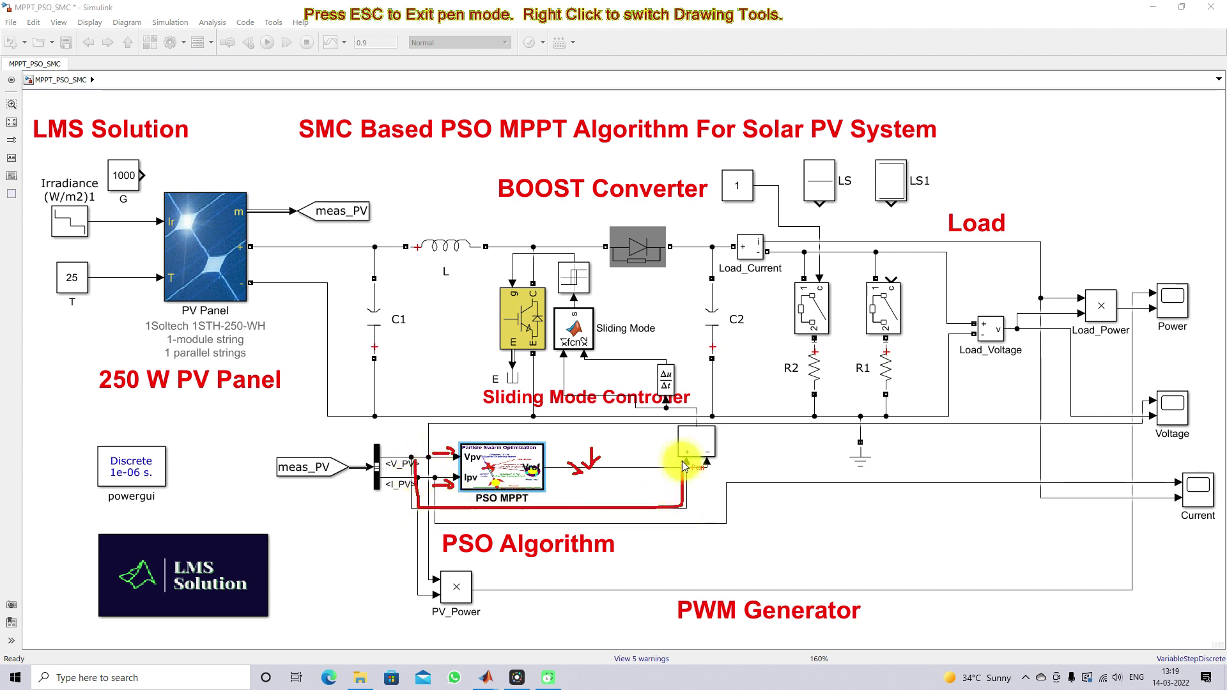
left_click_drag(591, 469, 687, 470)
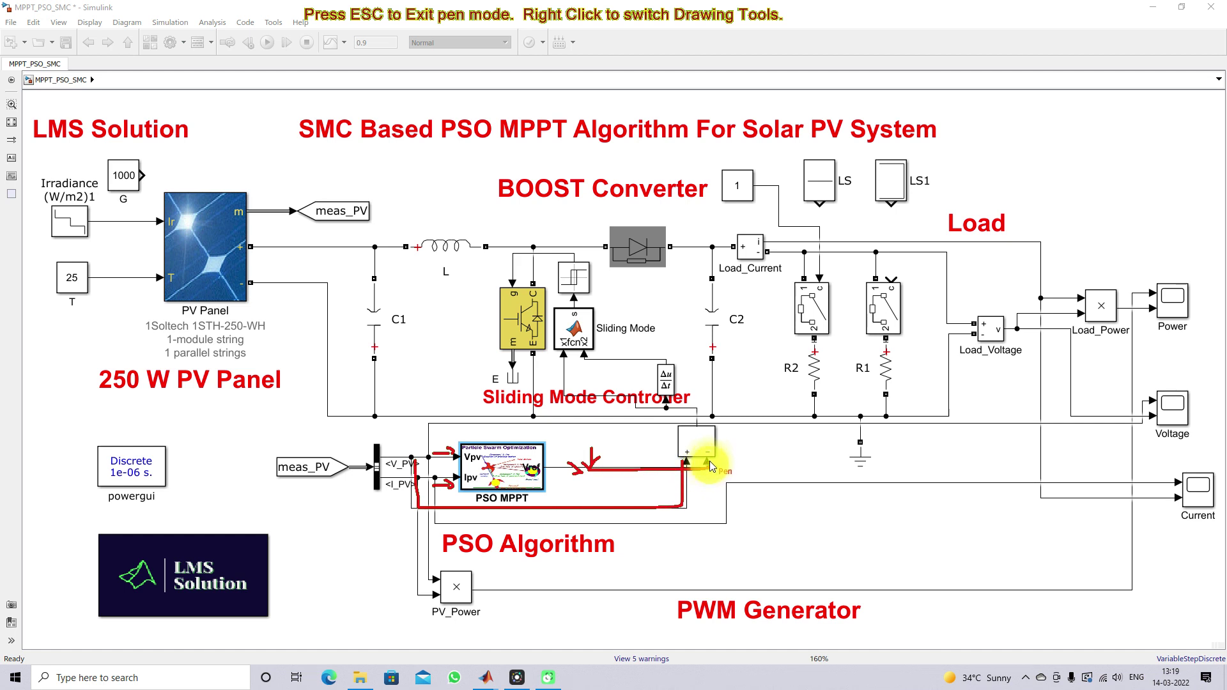
left_click_drag(703, 466, 710, 461)
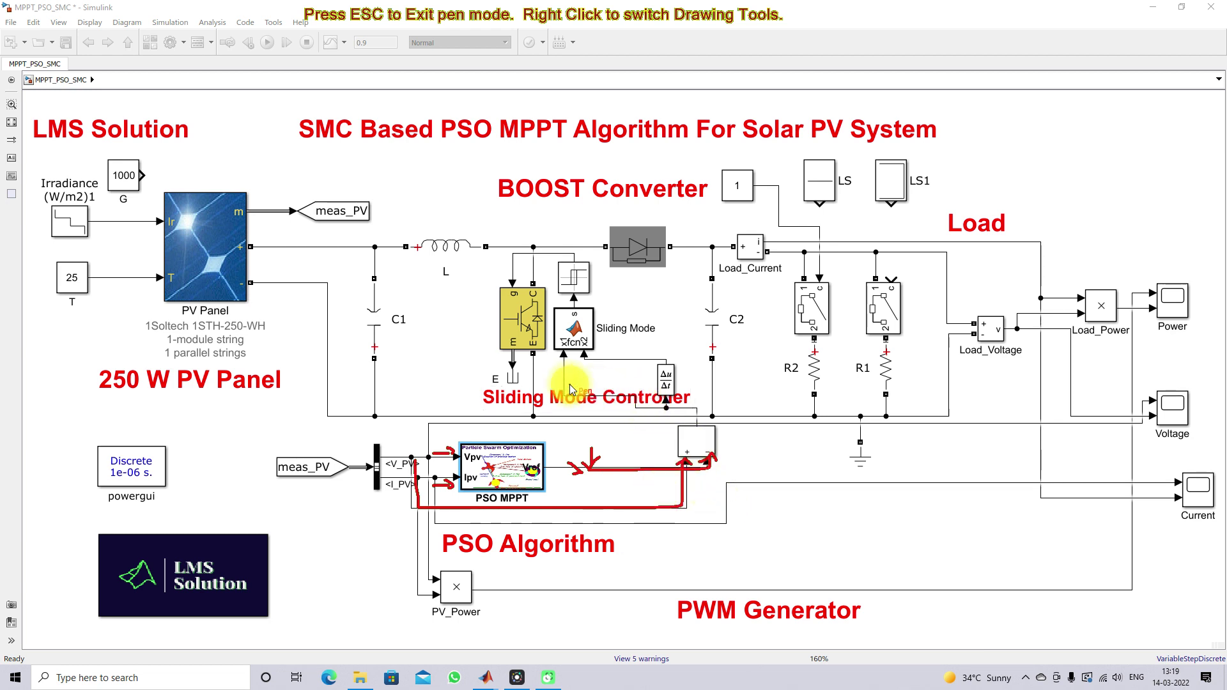
Step: Outline the Sliding Mode function block and mark its direct error input and derivative input with the screen pen
mouse_move(549, 359)
left_mouse_down()
mouse_move(656, 353)
mouse_move(657, 294)
mouse_move(534, 294)
mouse_move(542, 358)
left_mouse_up()
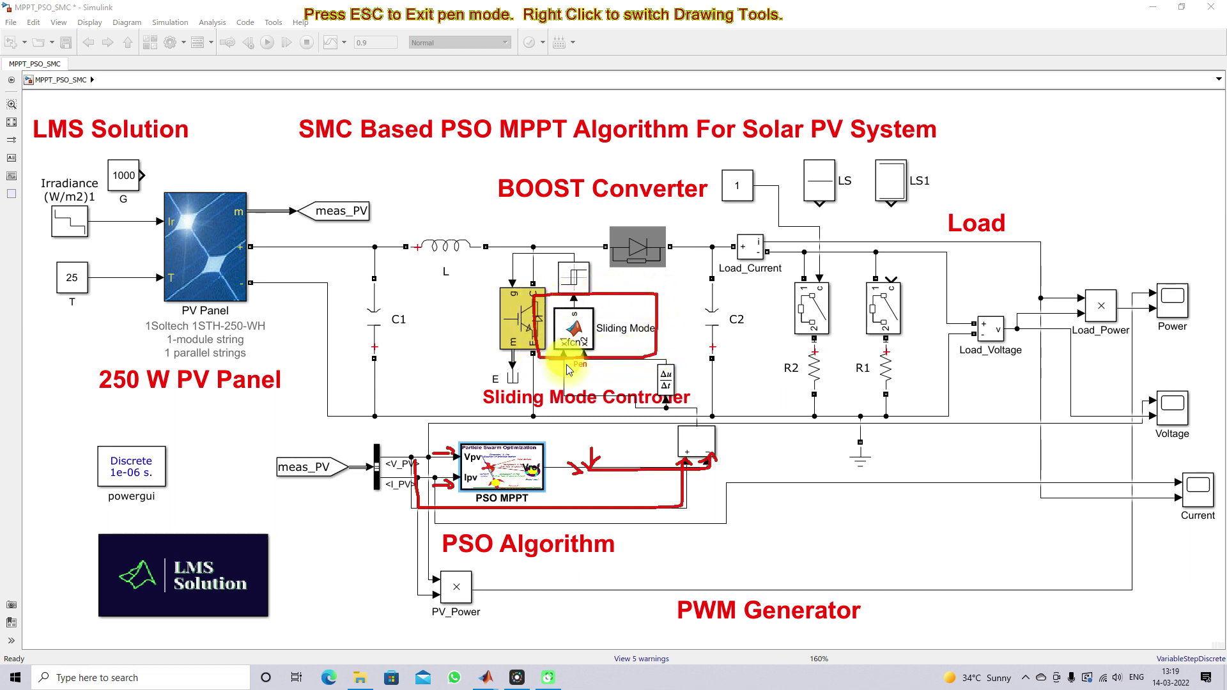
left_click_drag(561, 375, 572, 374)
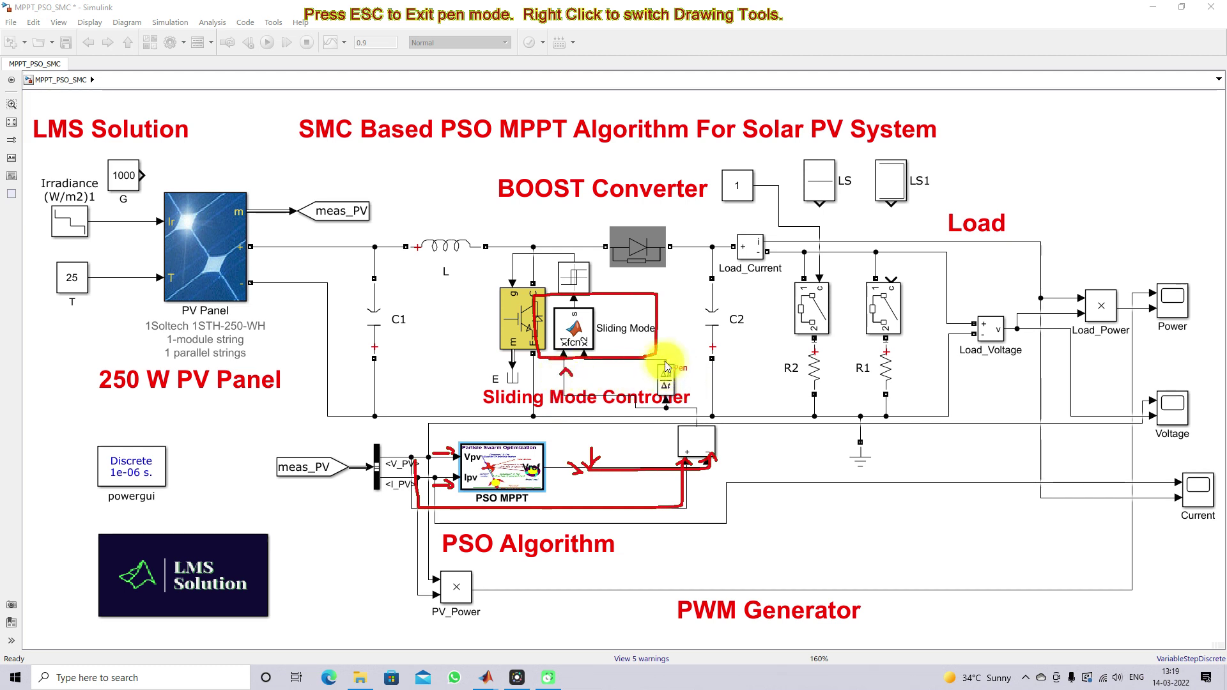
left_click_drag(655, 361, 665, 360)
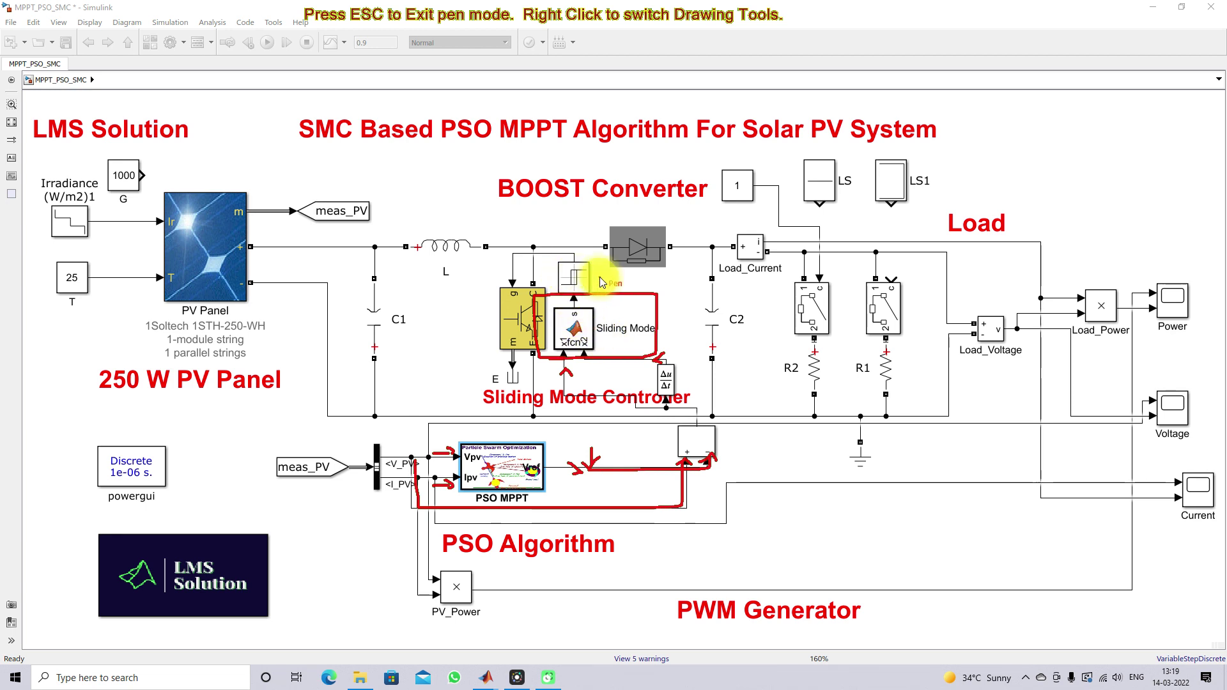
Step: Tick the relay block above the Sliding Mode function and the PV panel's output wires with the screen pen, and clear the markings
left_click_drag(593, 276, 620, 269)
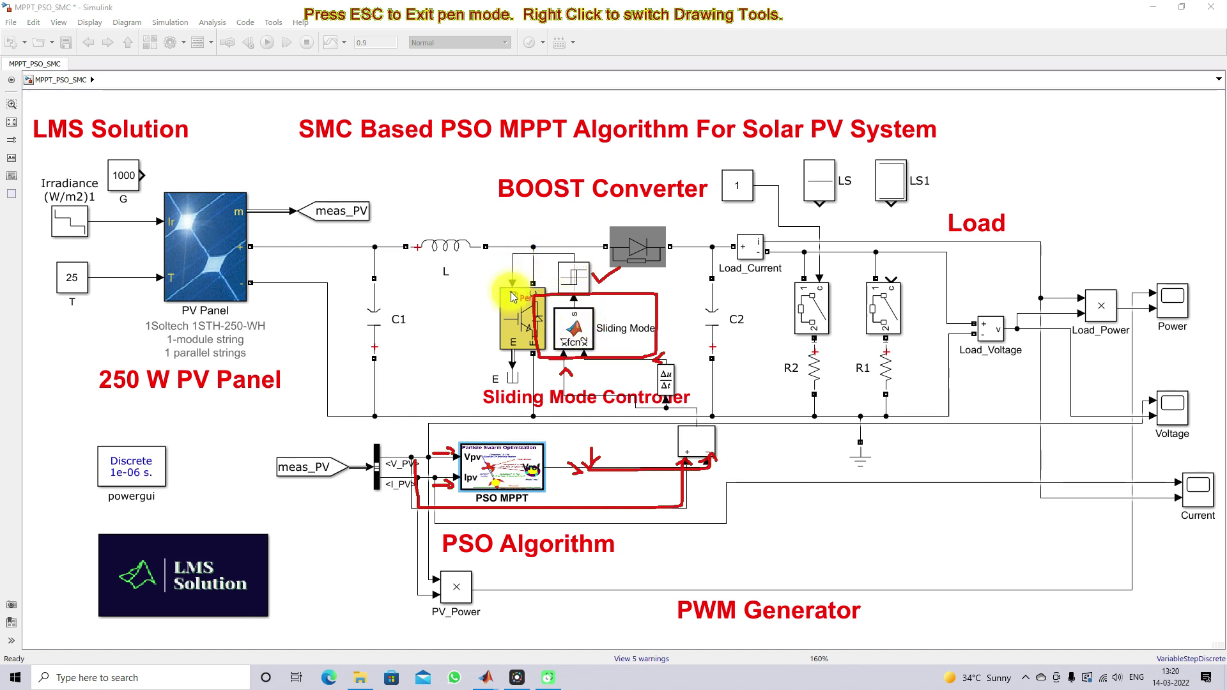
left_click_drag(271, 264, 314, 260)
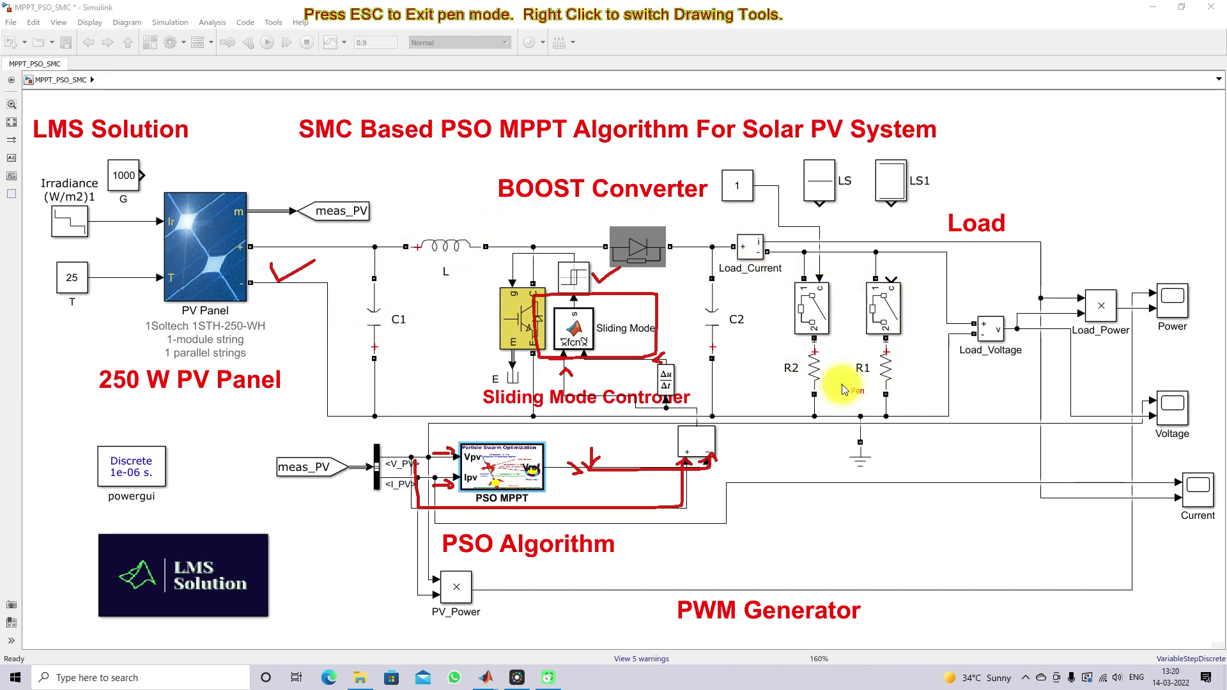
key("Escape")
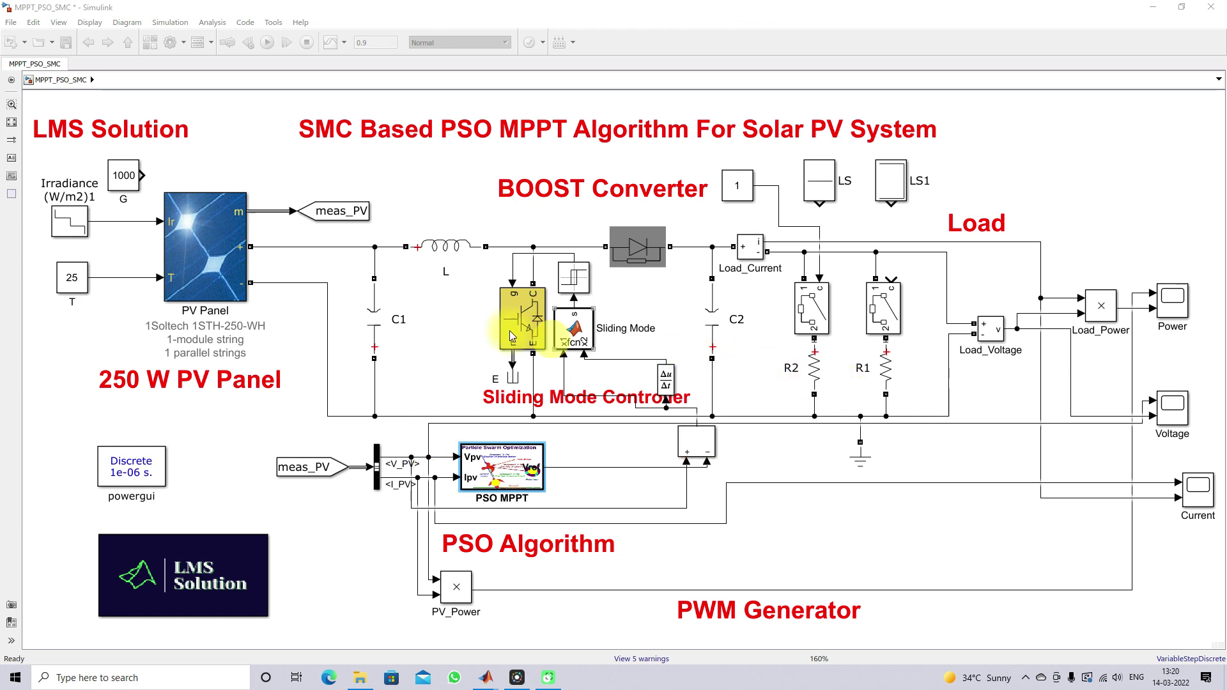
Step: Open the Irradiance stair generator's parameters, examine its time and amplitude vectors, and close the dialog
left_click(401, 319)
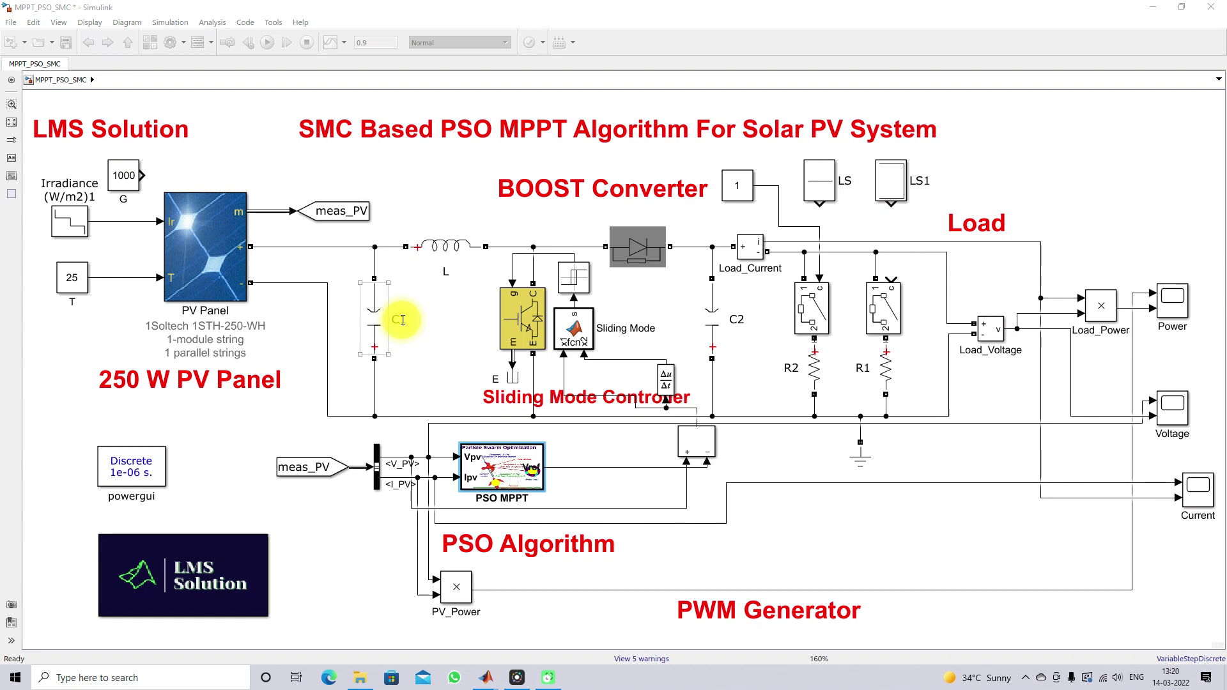
left_click(78, 224)
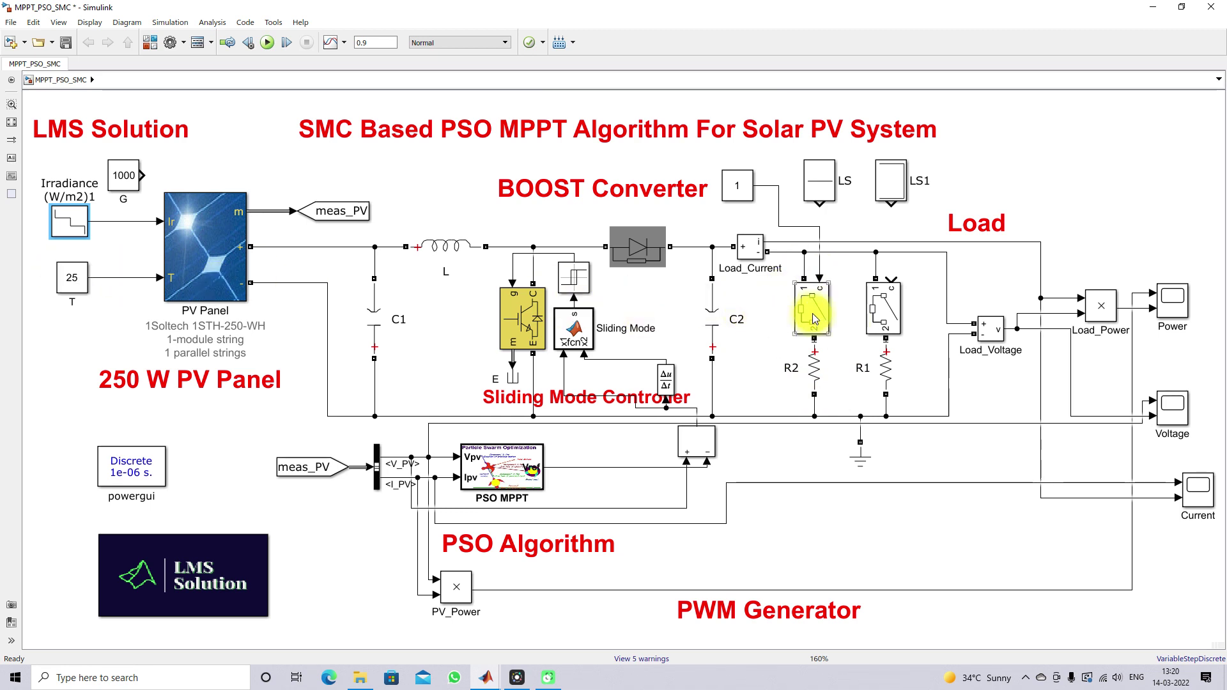
double_click(71, 225)
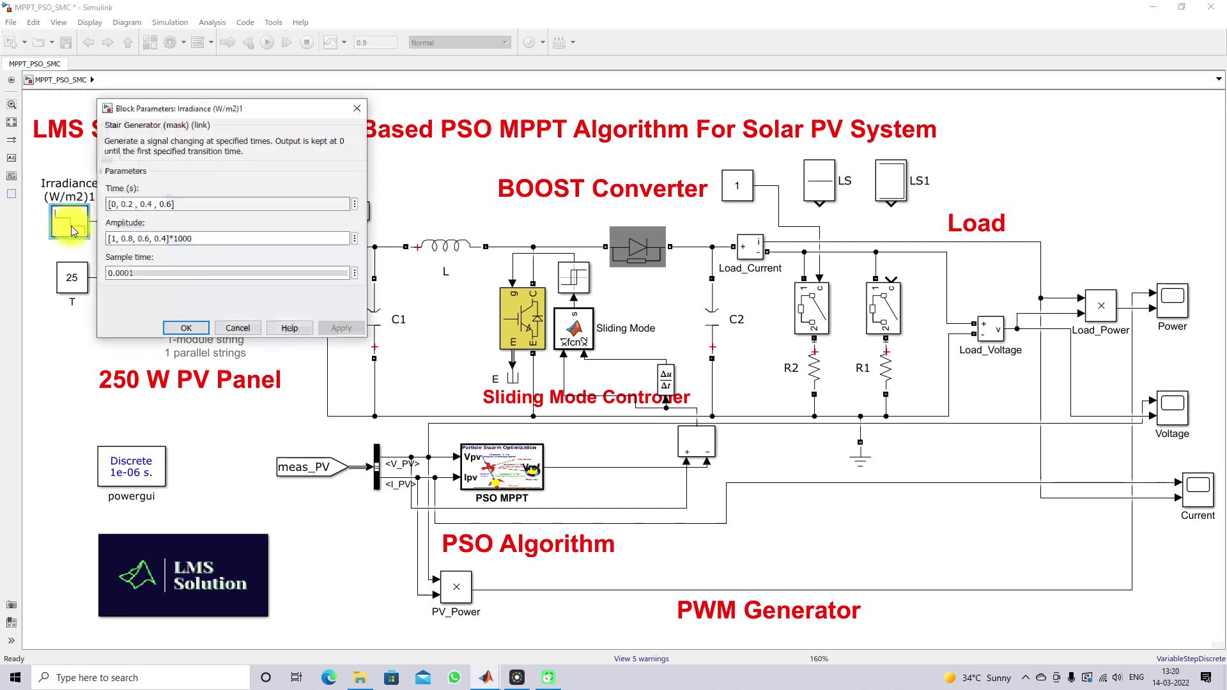
triple_click(196, 205)
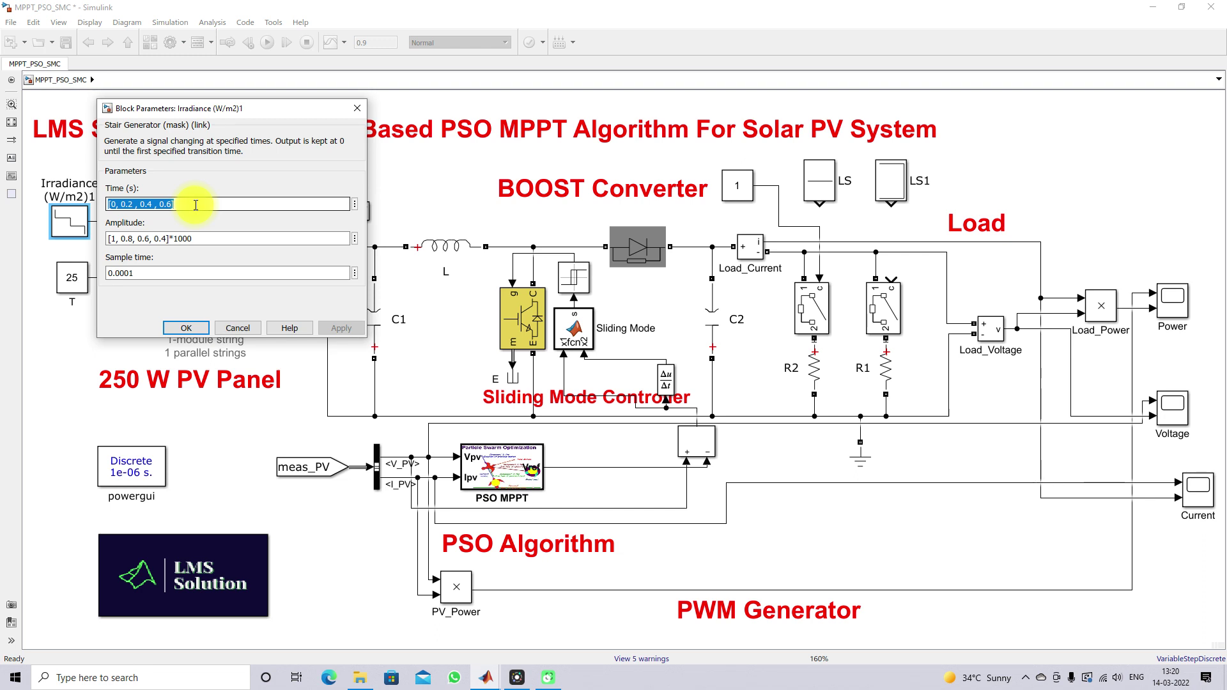
left_click(186, 328)
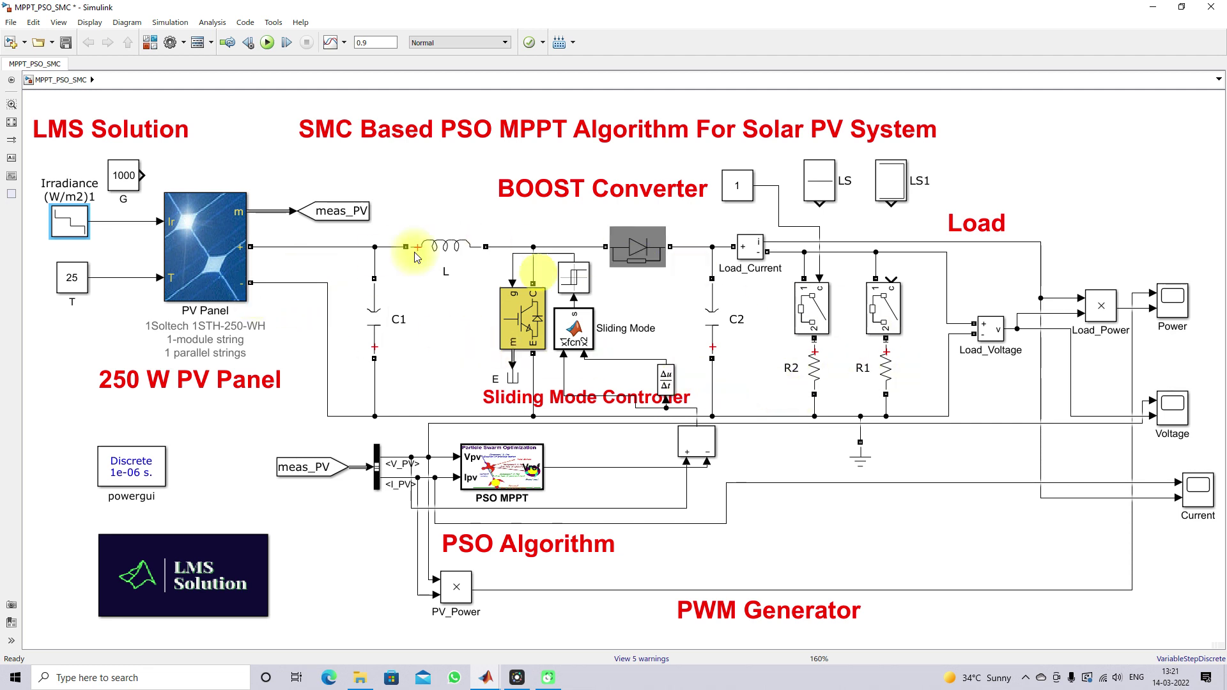
left_click(480, 236)
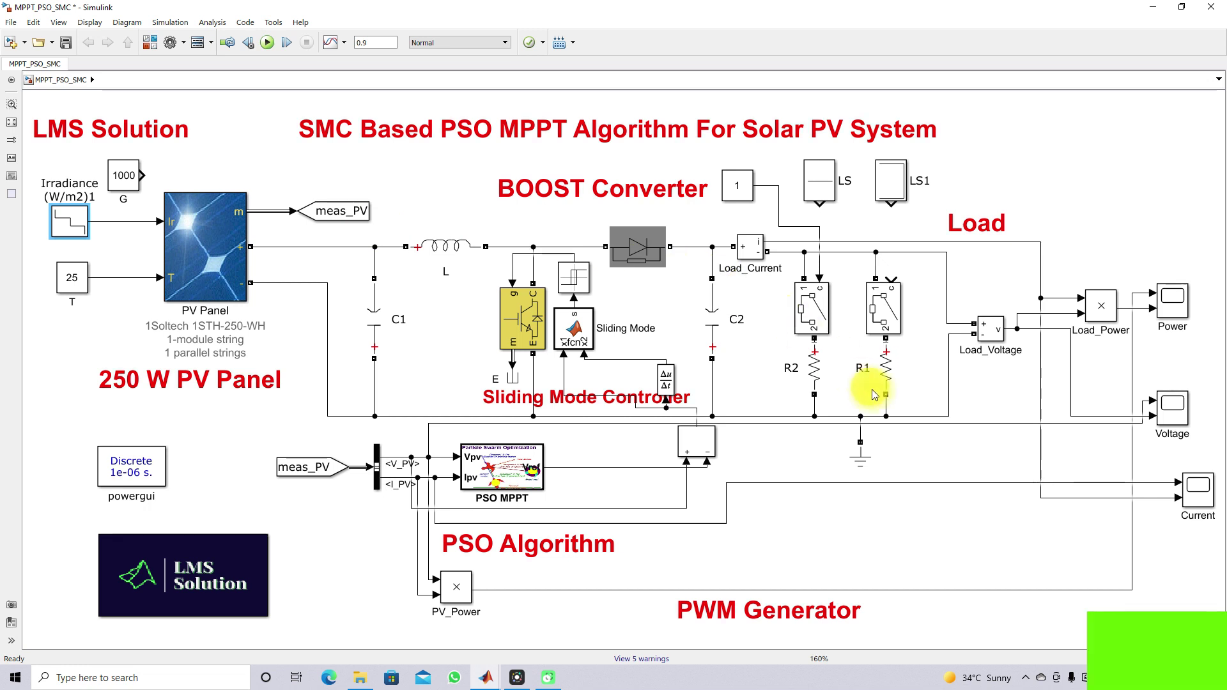
left_click(298, 310)
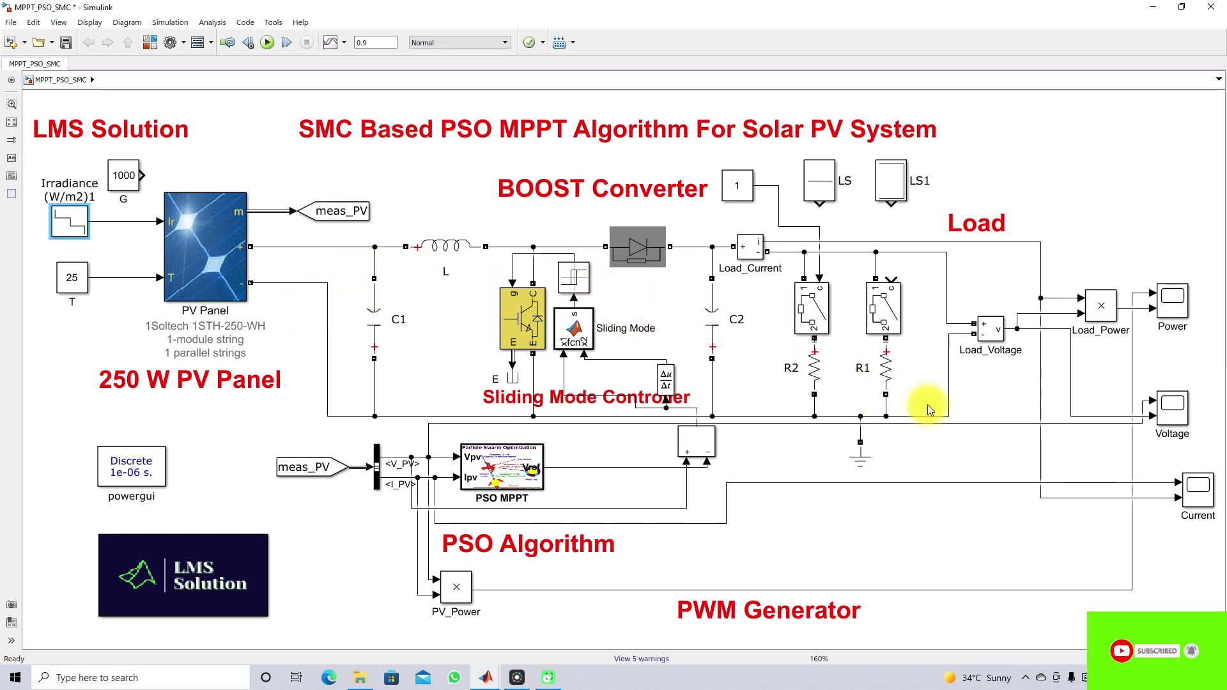
left_click(586, 331)
left_click(446, 328)
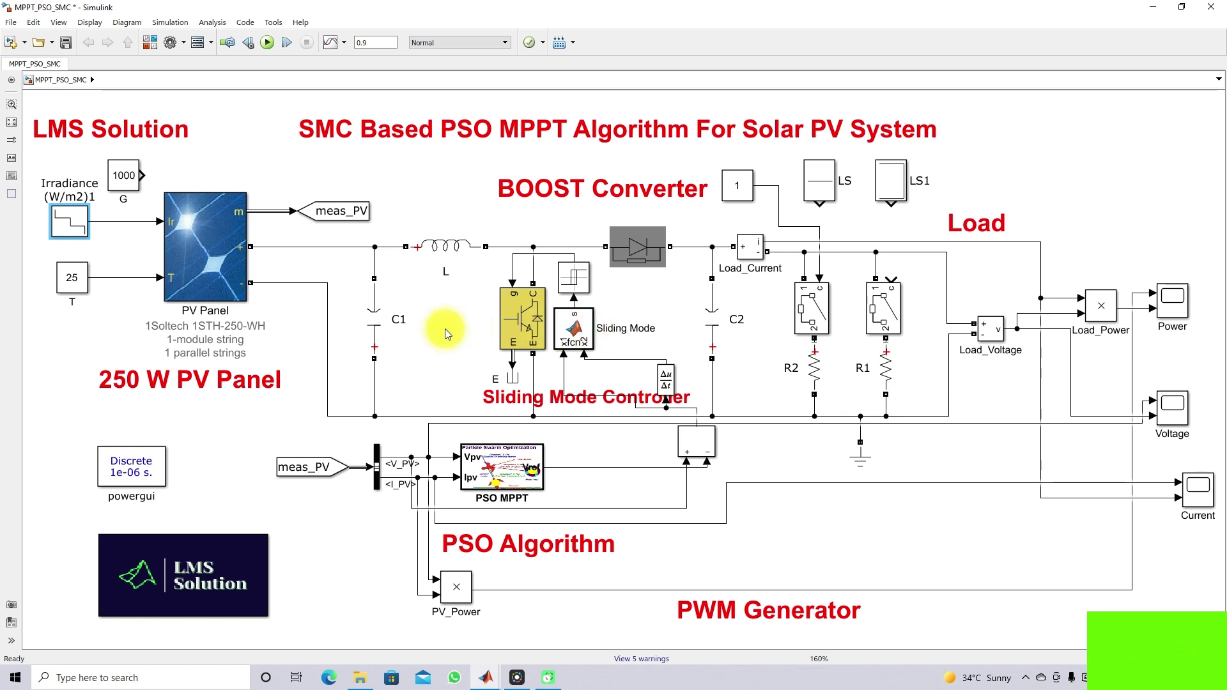
Step: Replace the stair generator's connection to the PV panel's Ir input with one from the constant irradiance block G
left_click(111, 223)
key("Delete")
left_click_drag(142, 175, 161, 221)
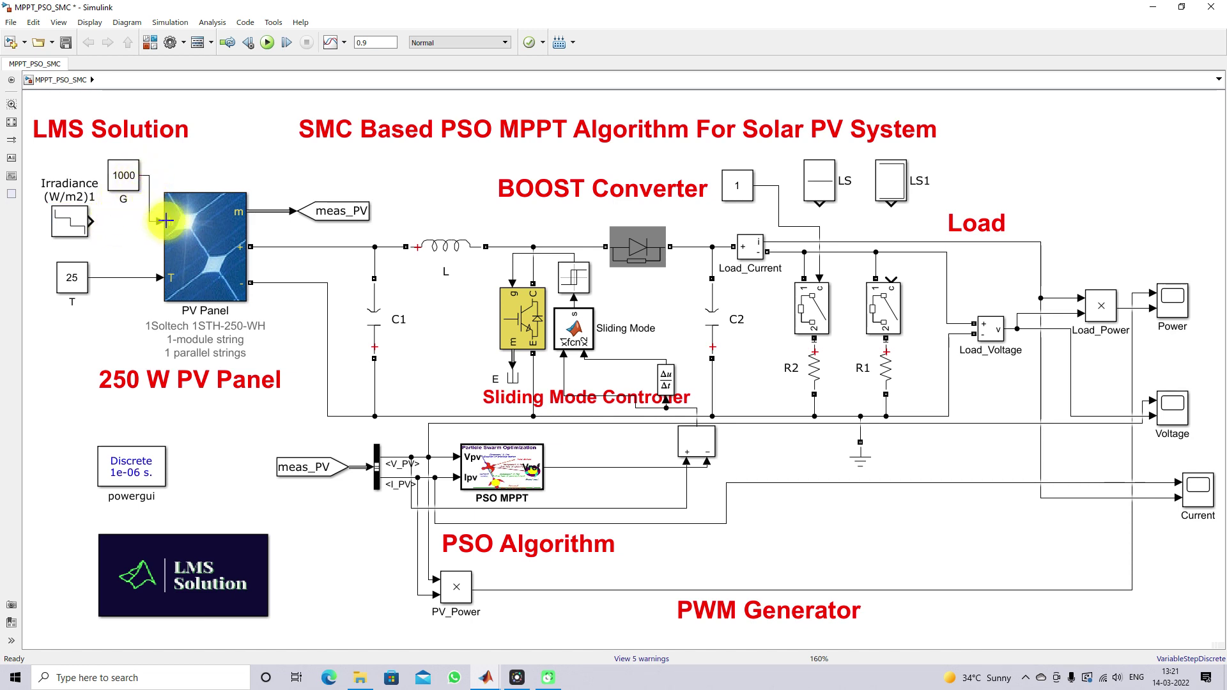
Step: Disconnect the constant 1 from the R2 switch, and wire LS to the R2 switch and LS1 to the R1 switch
left_click(793, 228)
key("Delete")
left_click_drag(820, 203, 820, 279)
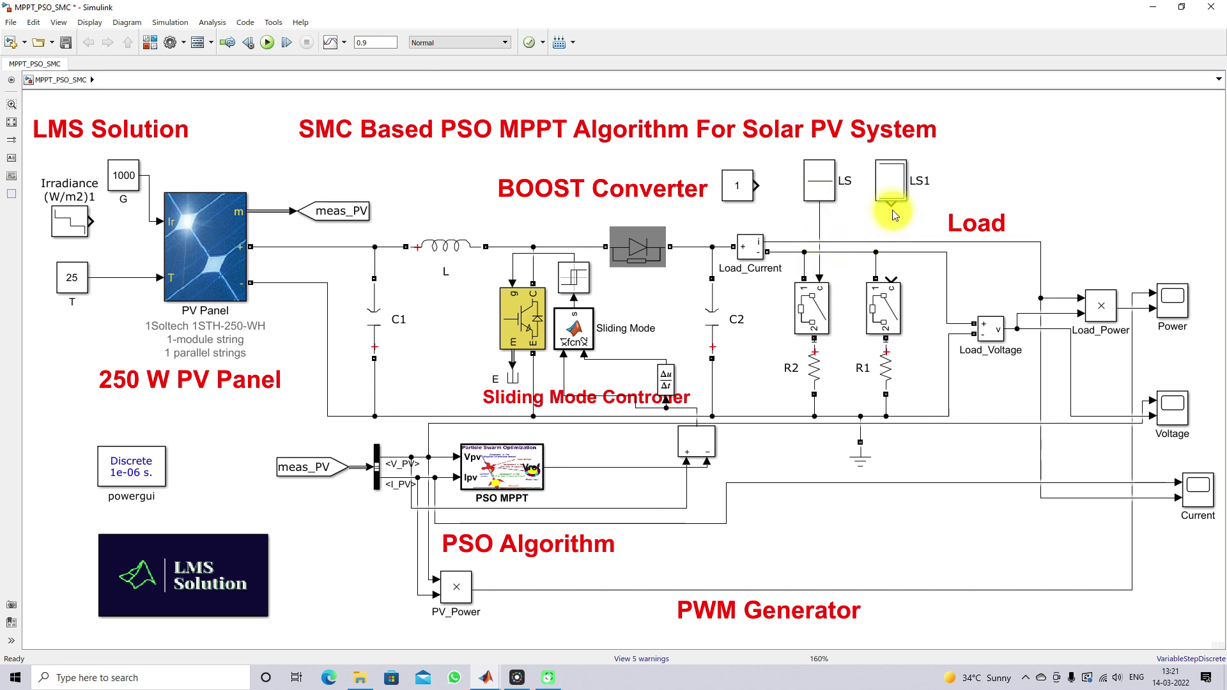
left_click_drag(891, 209, 890, 280)
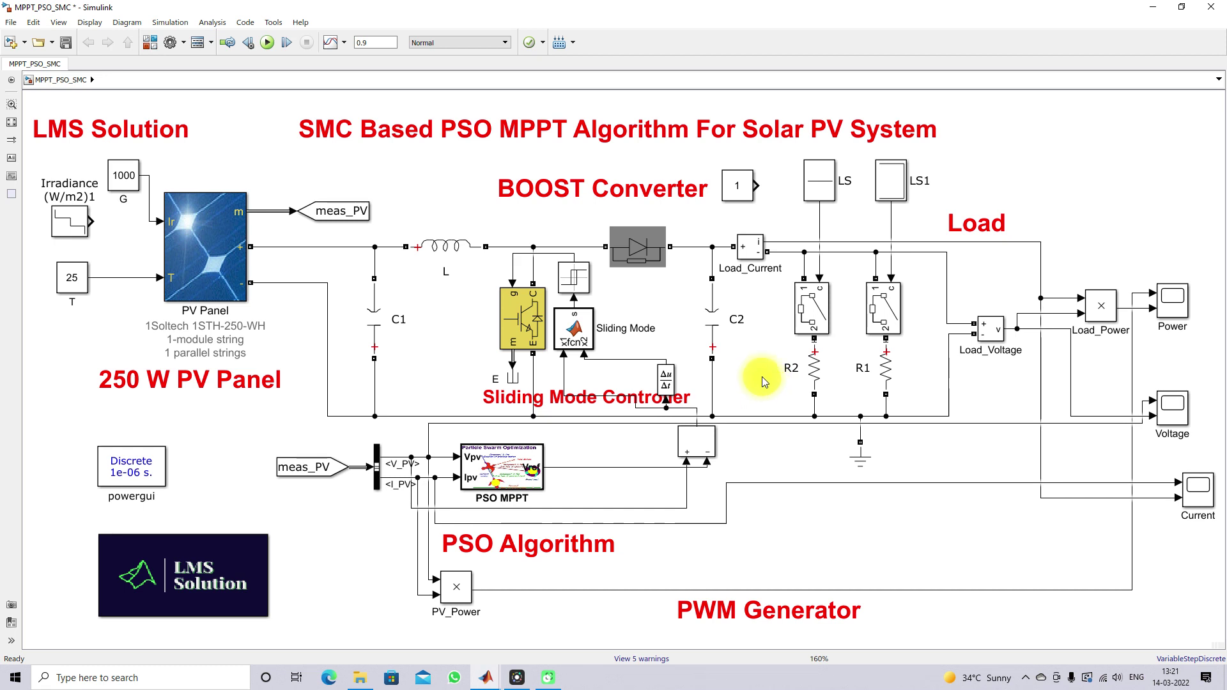
left_click(822, 307)
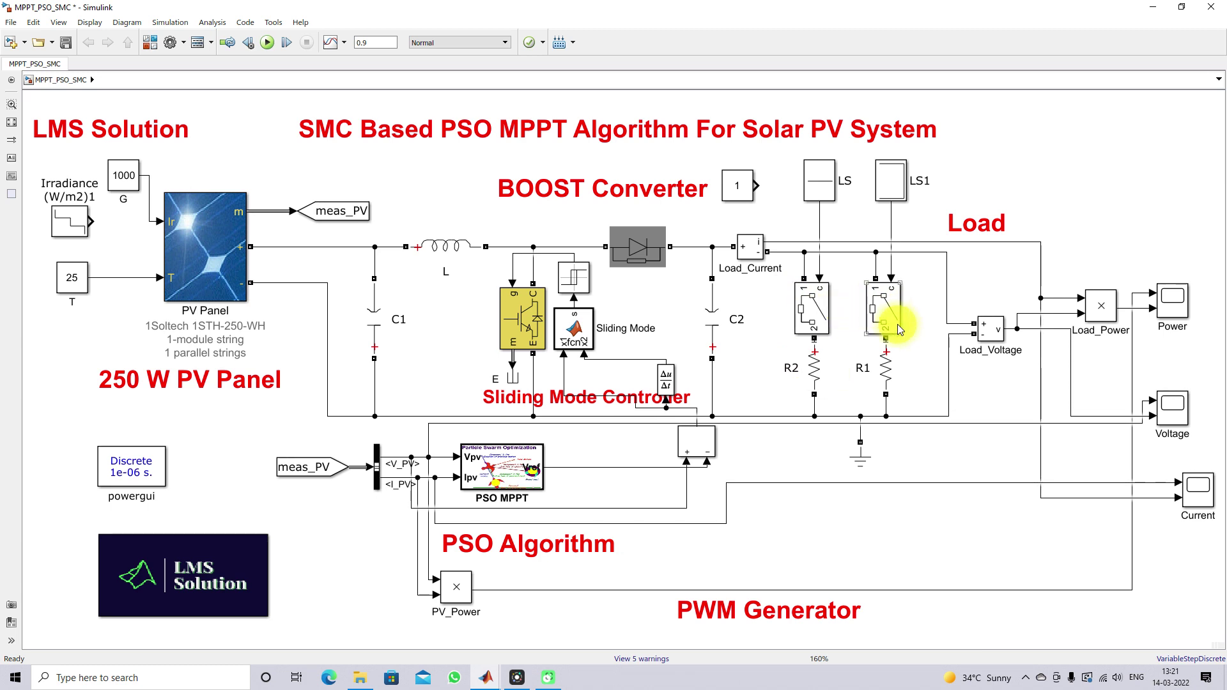
left_click(893, 369)
left_click(895, 377)
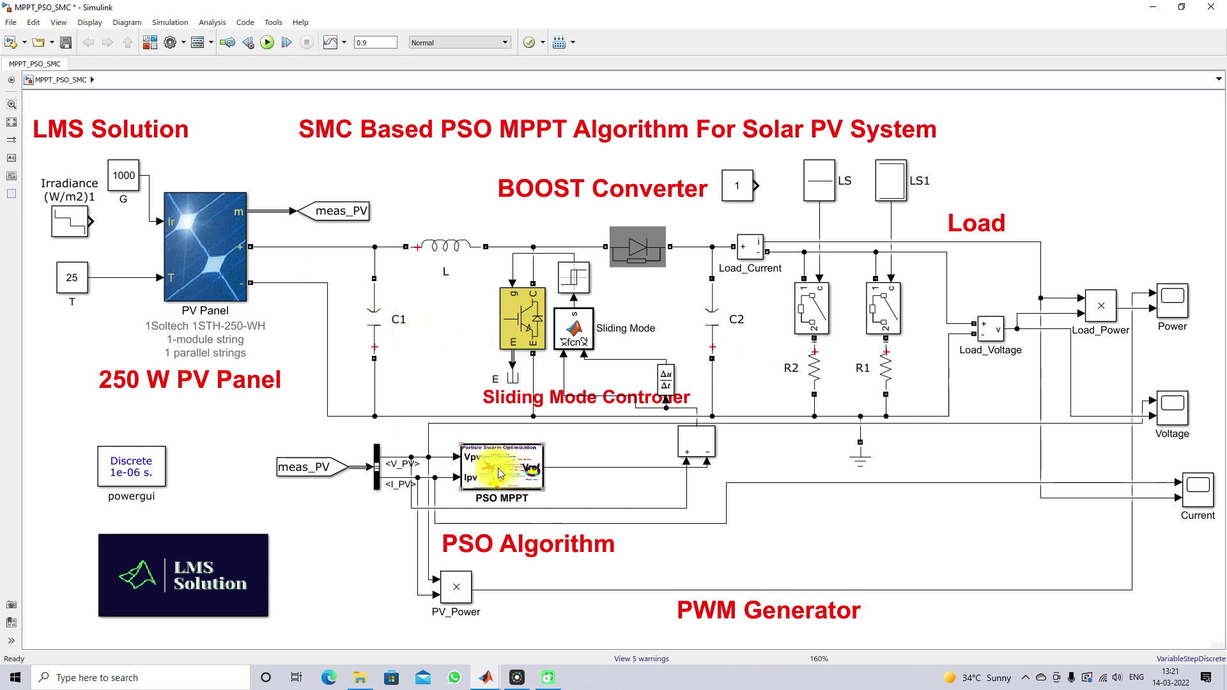
left_click(565, 411)
left_click(550, 371)
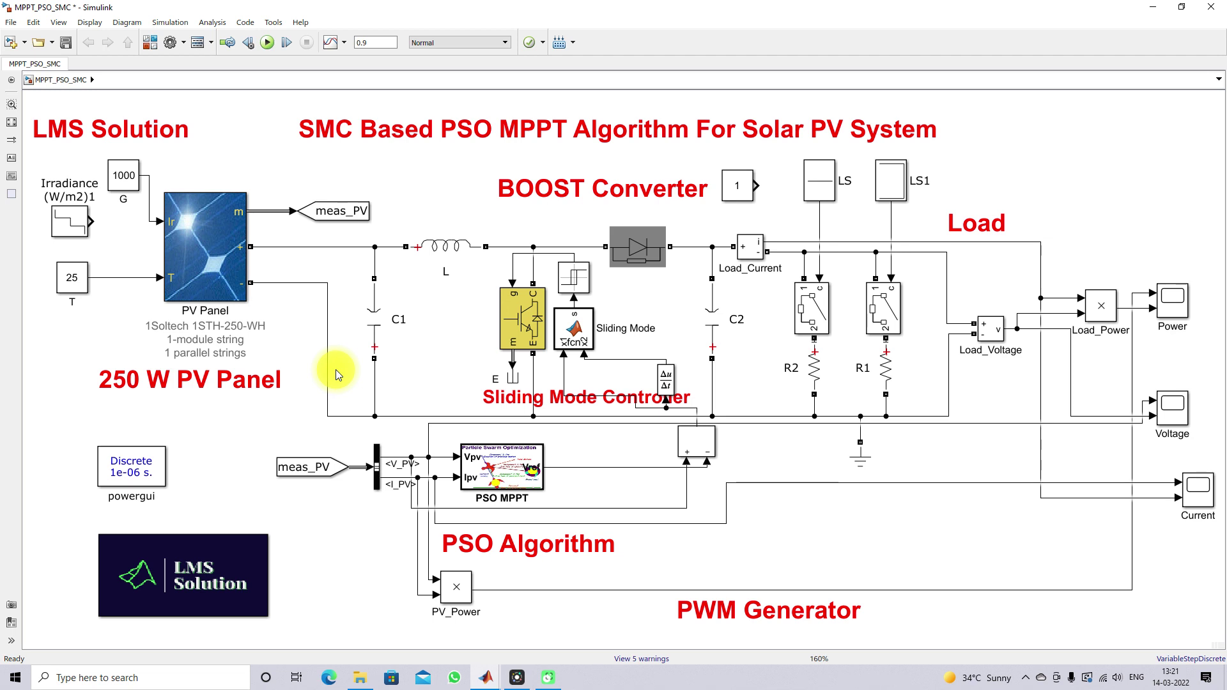
Step: Disconnect the constant G from the PV panel and connect the Irradiance stair generator to its Ir input
left_click(148, 203)
key("Delete")
left_click_drag(93, 221, 160, 221)
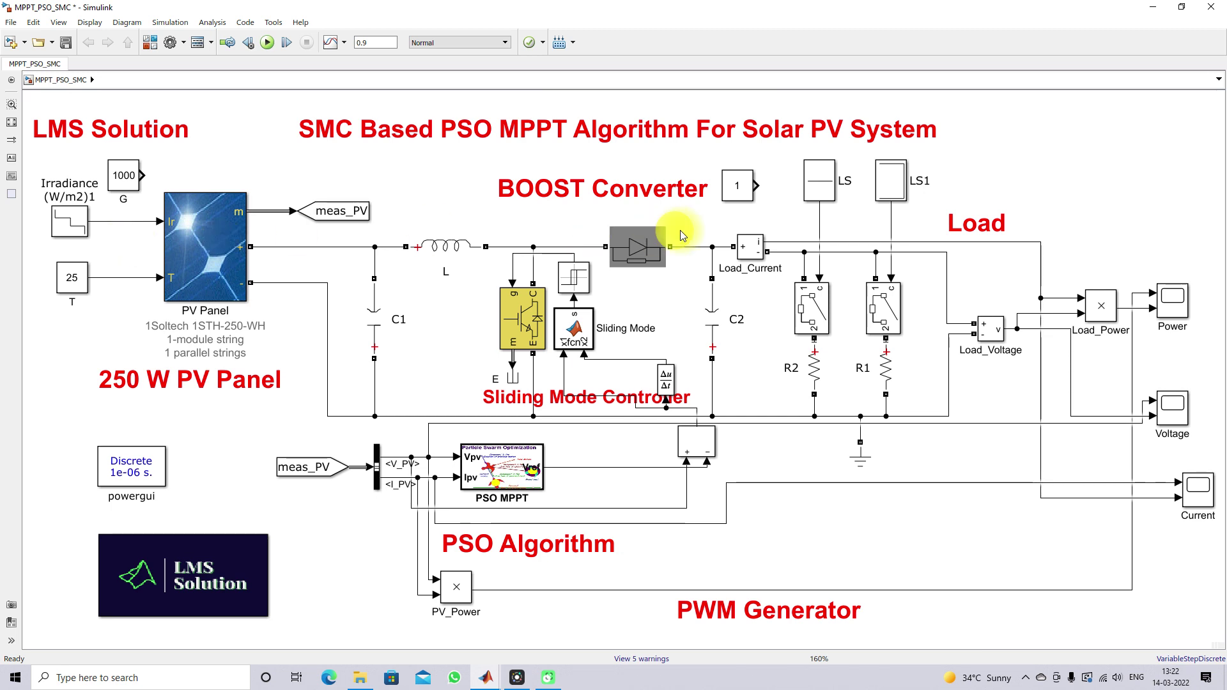
Step: Delete the LS and LS1 connections to the load switches, and wire the constant 1 to the R2 switch's control input
left_click(819, 225)
key("Delete")
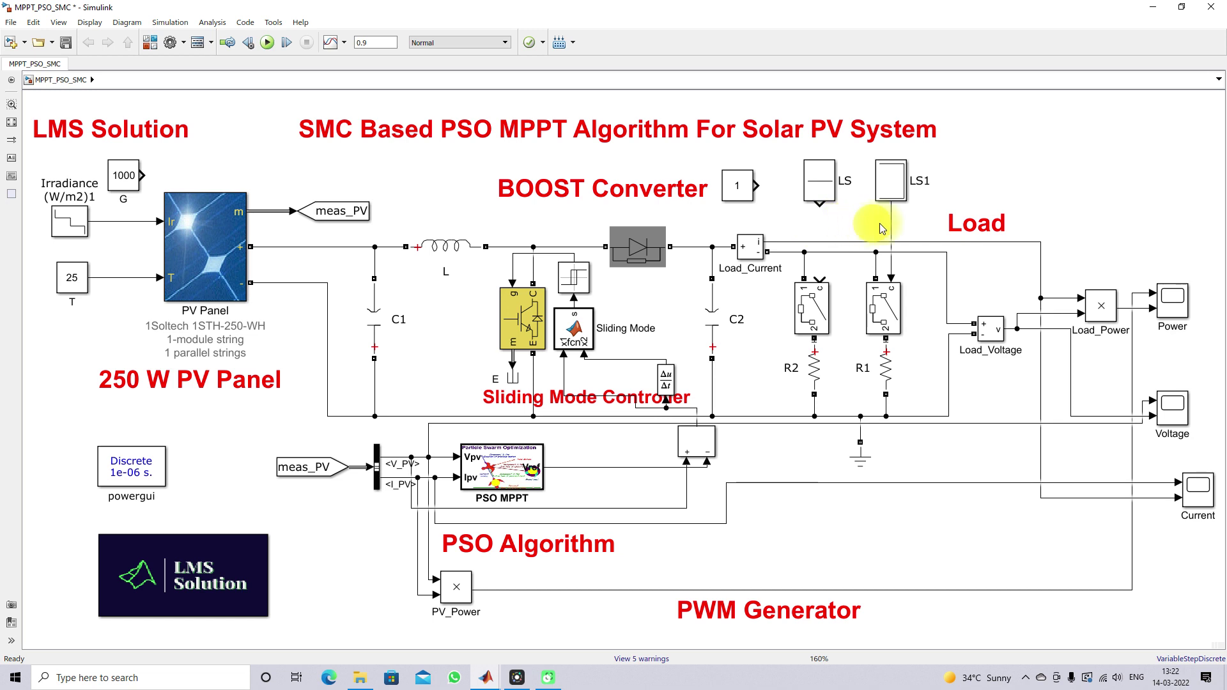
key("Delete")
left_click_drag(758, 185, 818, 282)
Step: Bring the Power, Voltage and Current scopes to the front and examine the PV and boost converter waveforms
left_click(487, 677)
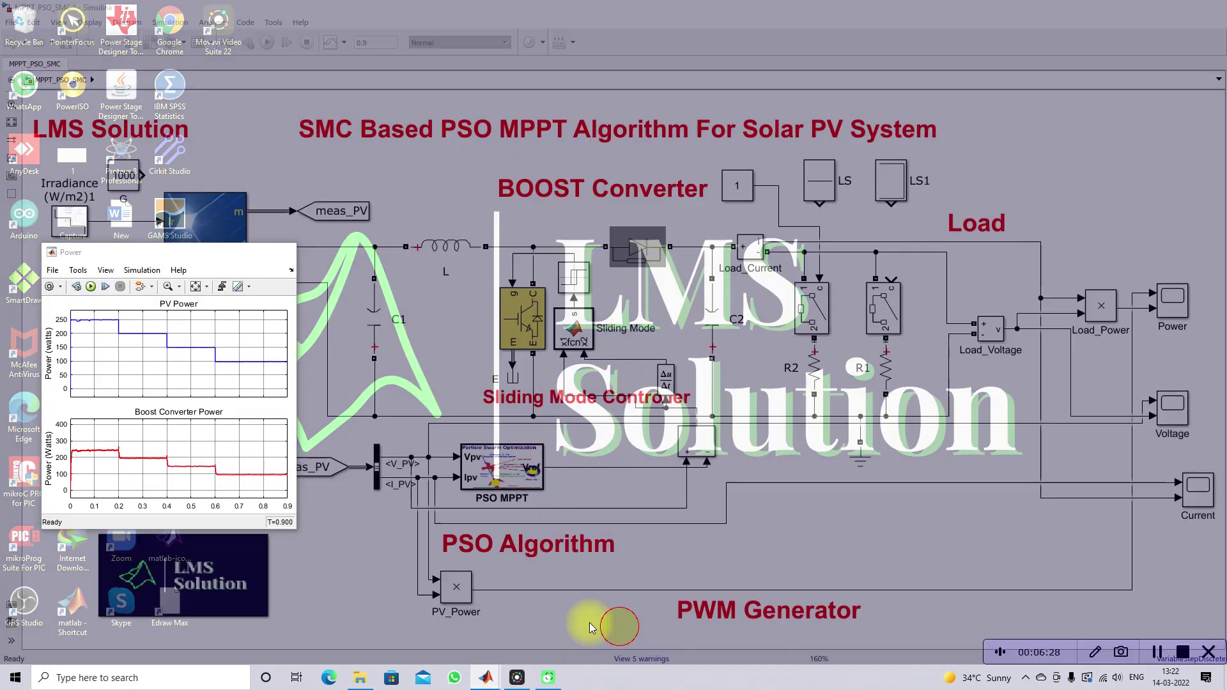
left_click(592, 623)
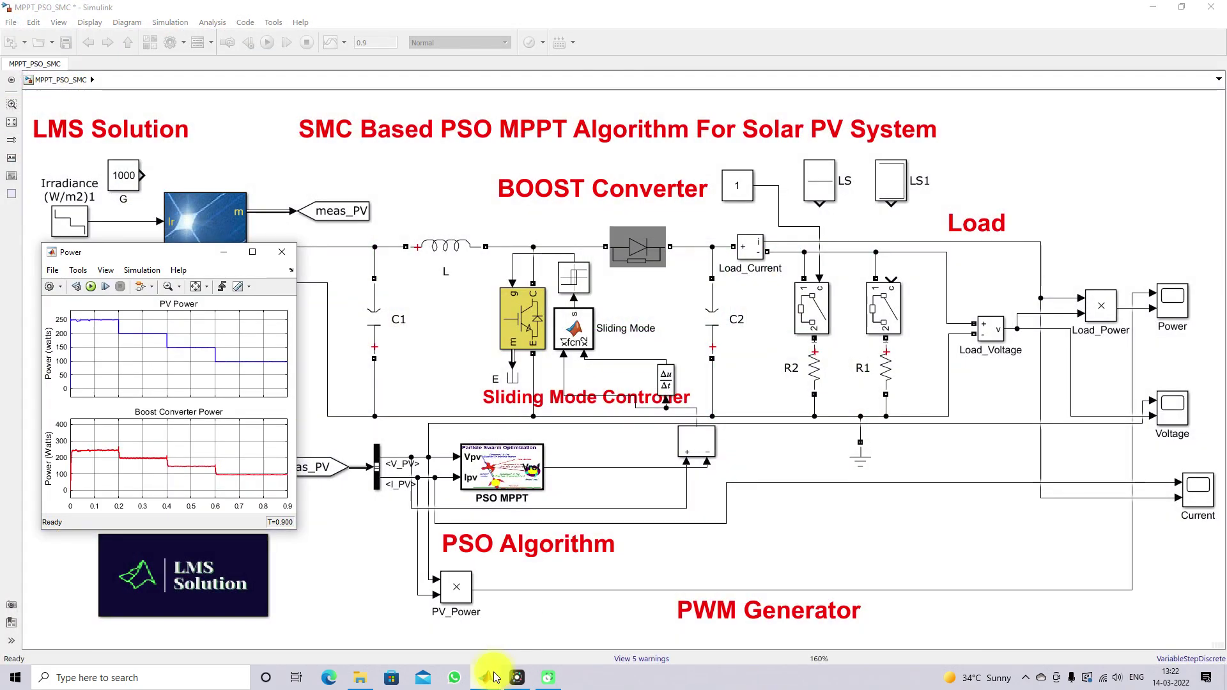
left_click(701, 615)
left_click(491, 676)
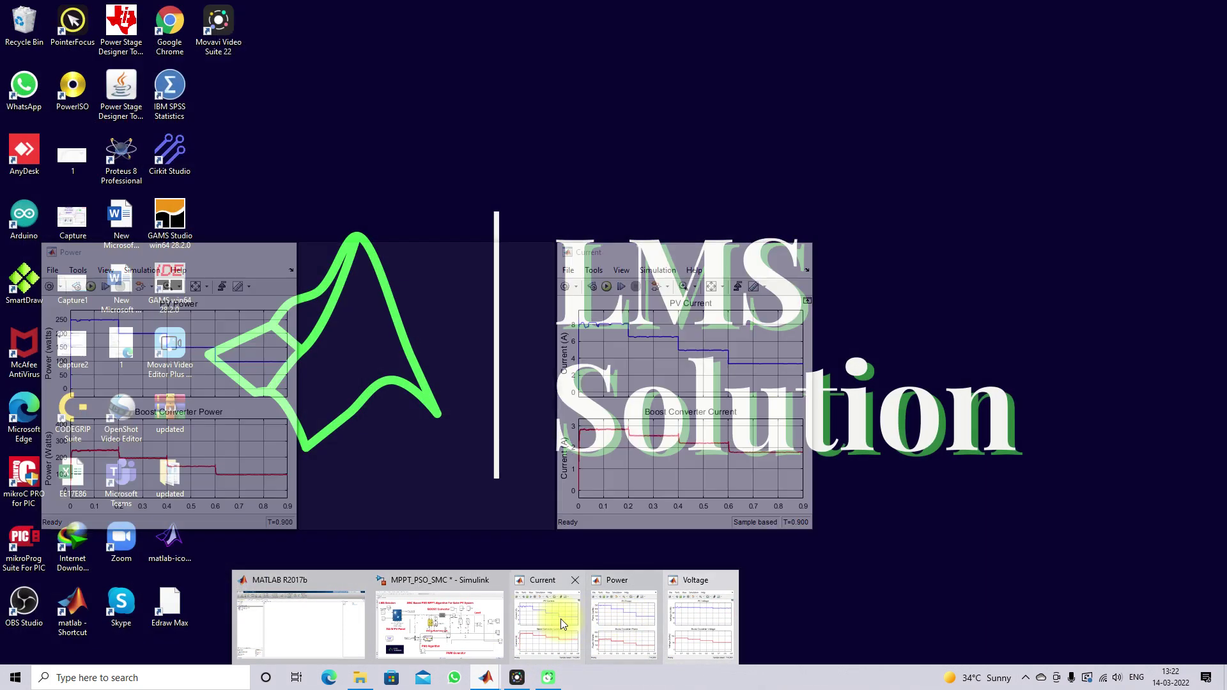
left_click(561, 619)
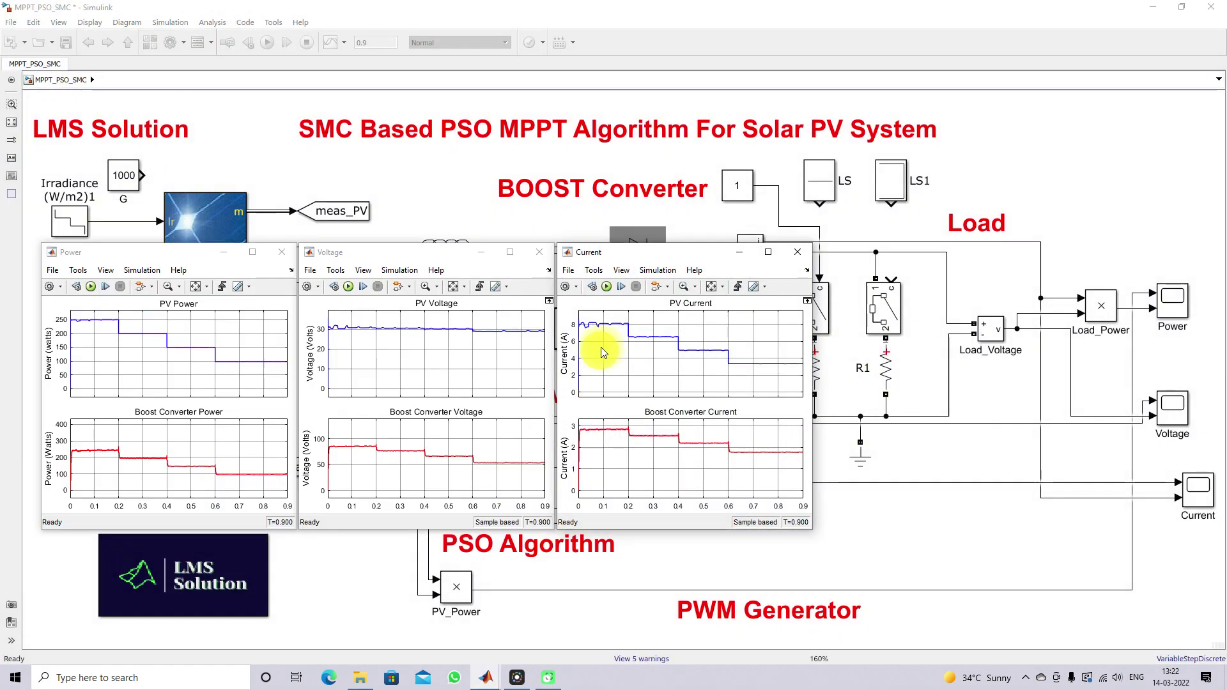
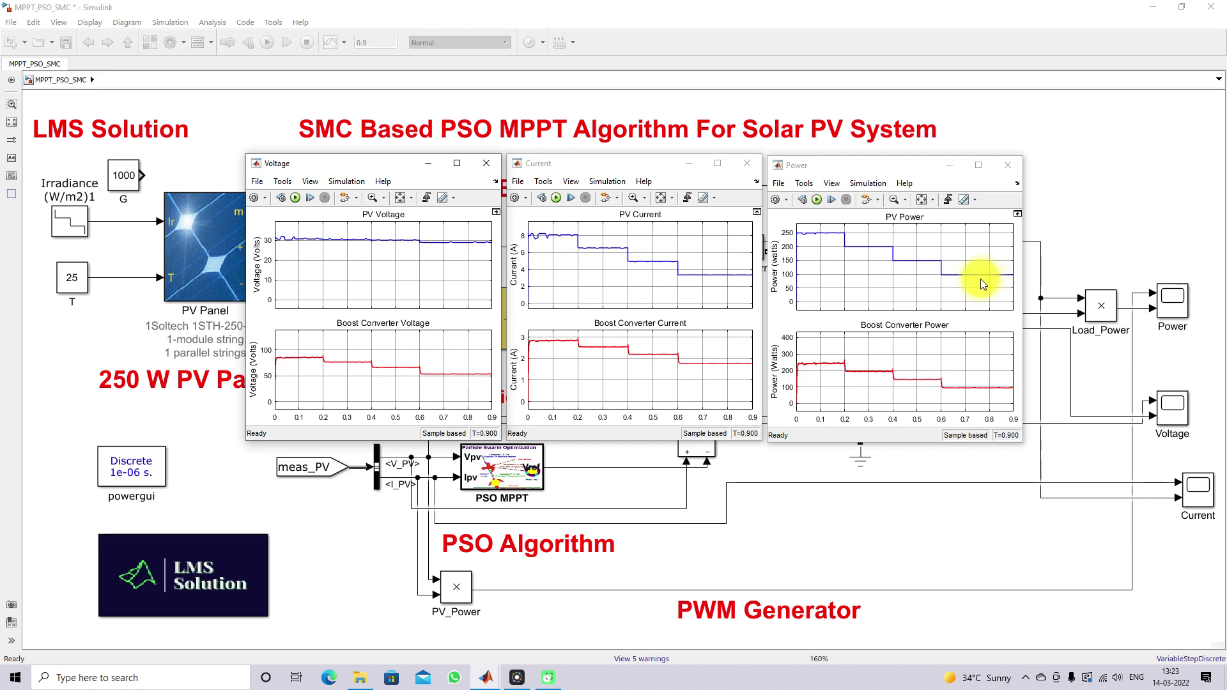
Step: Plot the PV panel's I-V and P-V curves at 25 deg.C for irradiances 1000, 800, 600 and 400, and place the figure beside the Power scope
double_click(220, 259)
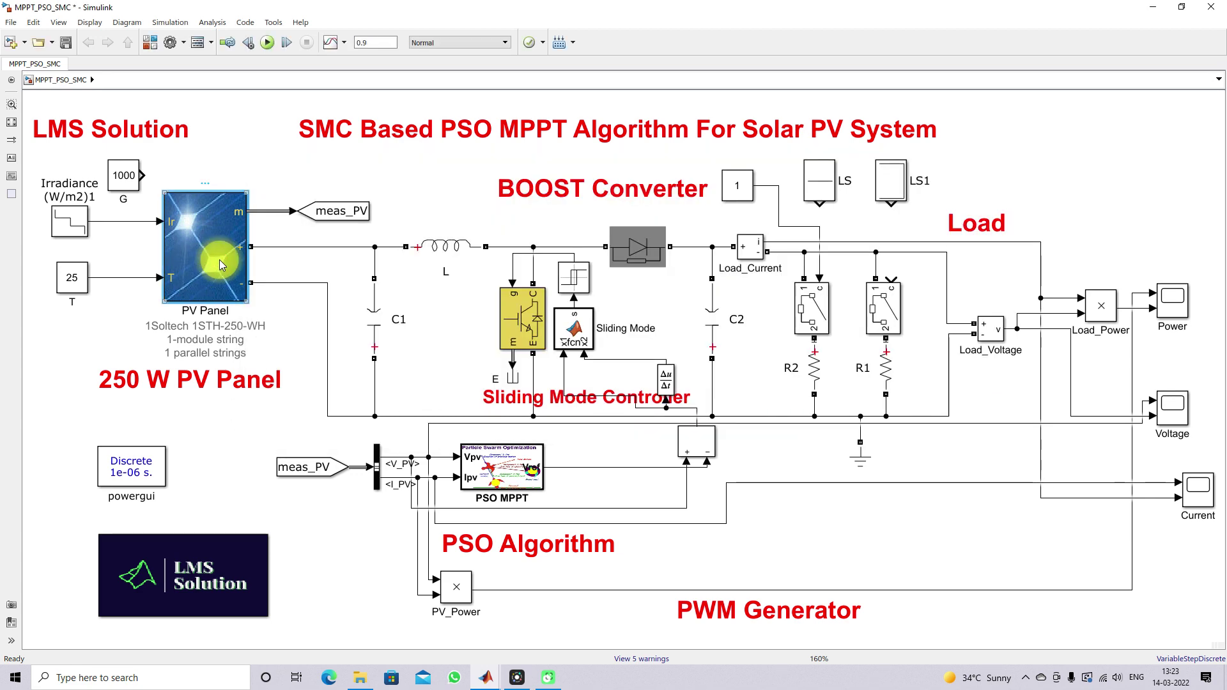
left_click(822, 238)
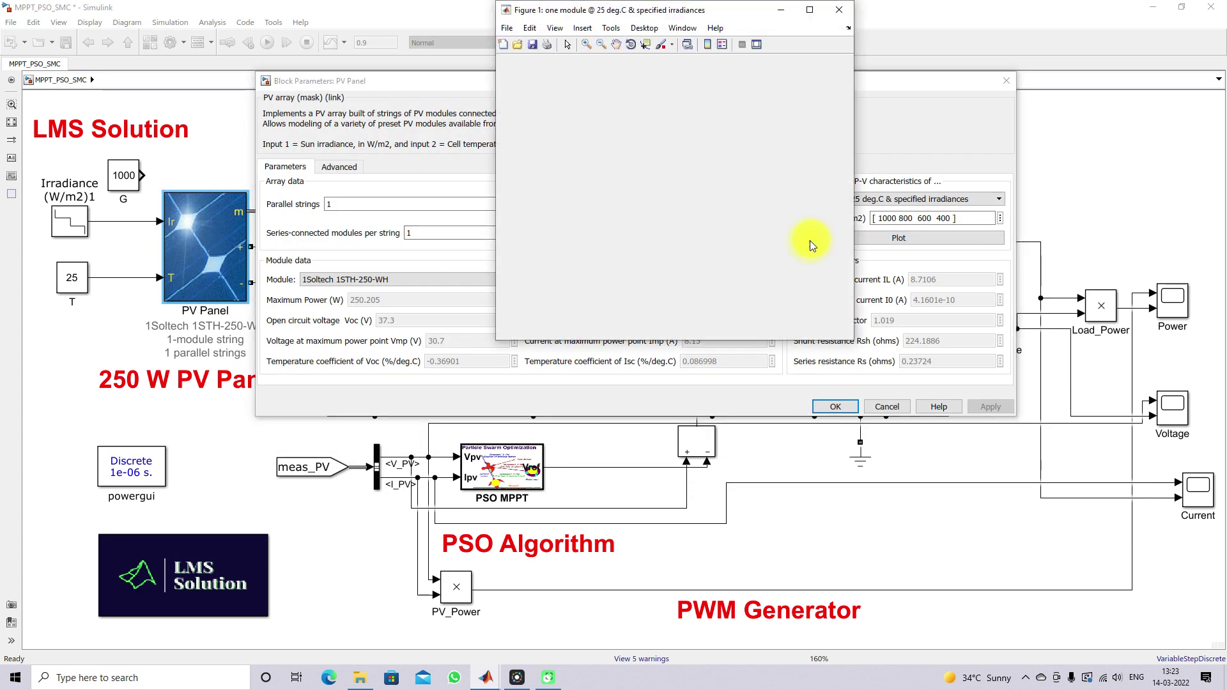
mouse_move(486, 677)
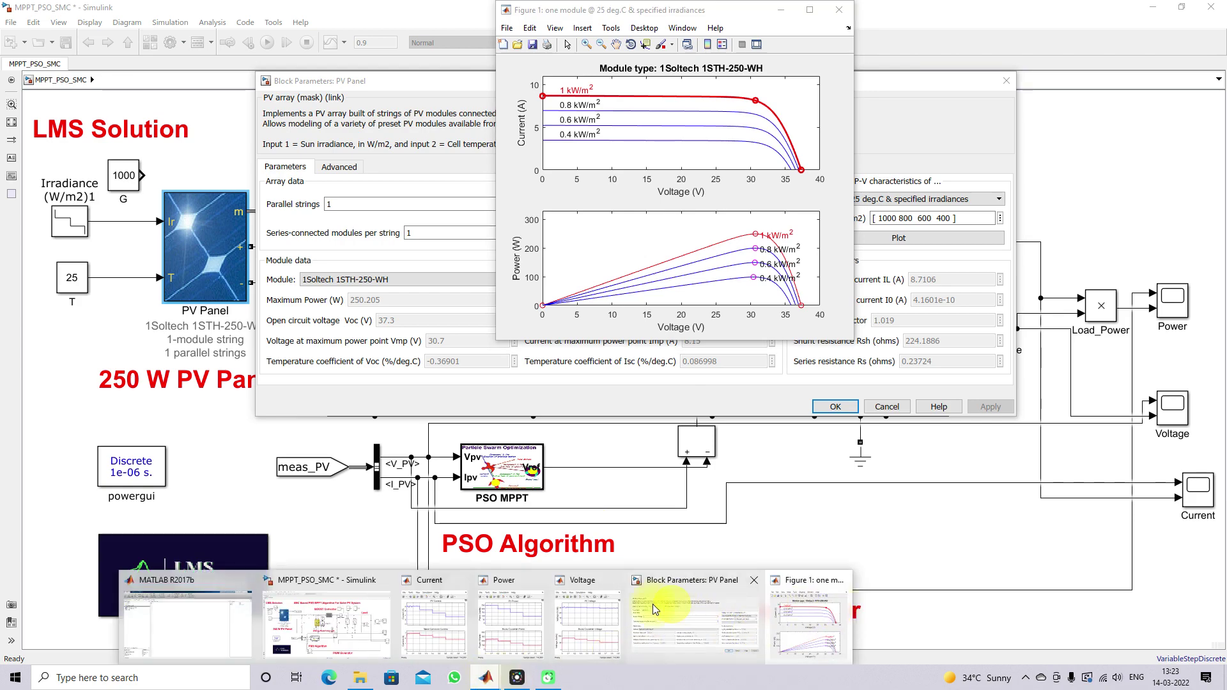
left_click(599, 617)
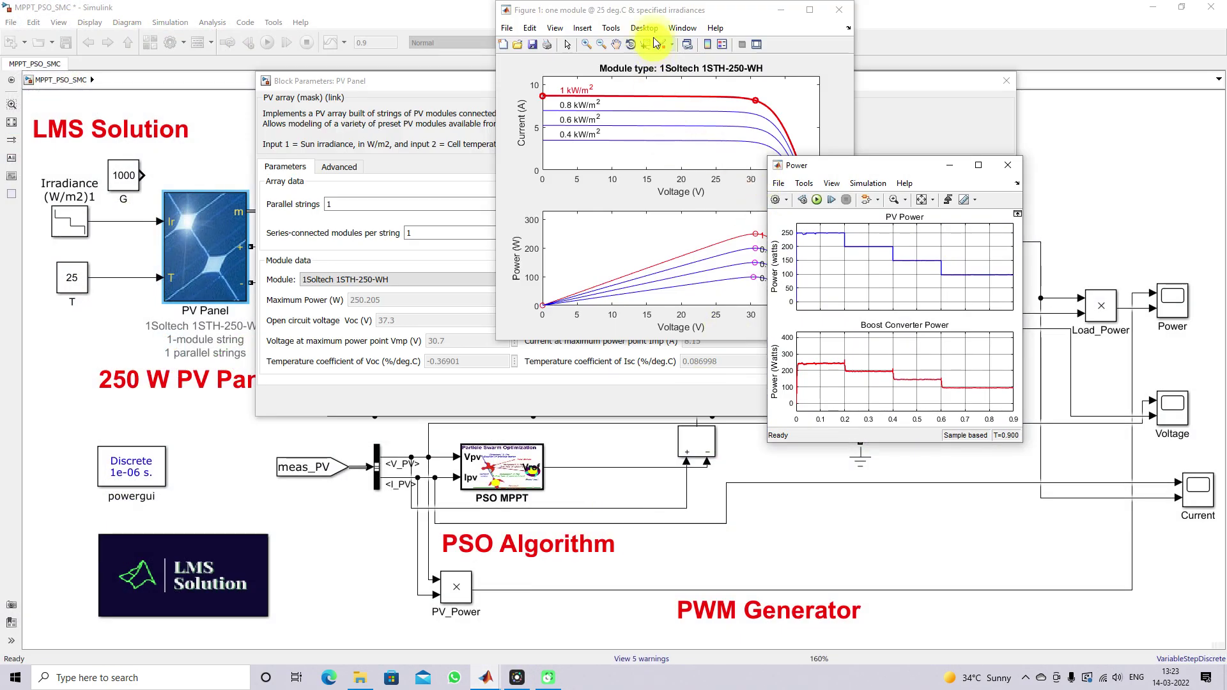
left_click_drag(657, 13, 478, 34)
Step: Read the maximum power point of each of the four P-V curves with data tips, and close the figure and the PV panel parameters
left_click(467, 66)
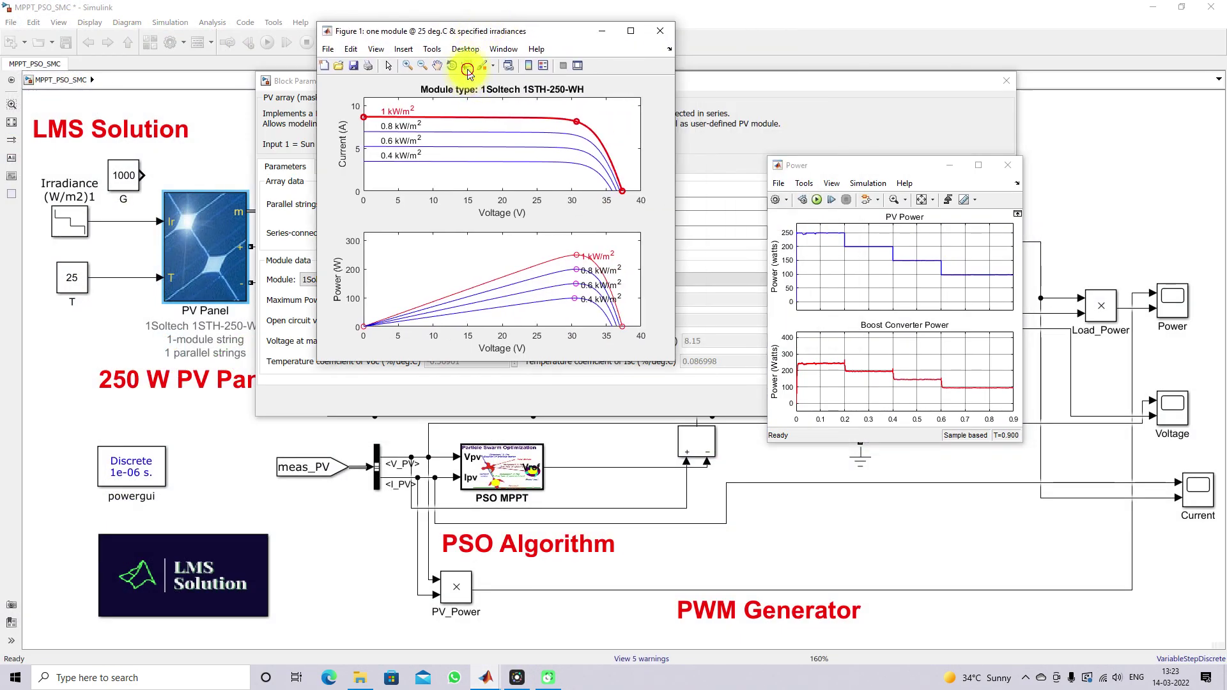
left_click(576, 254)
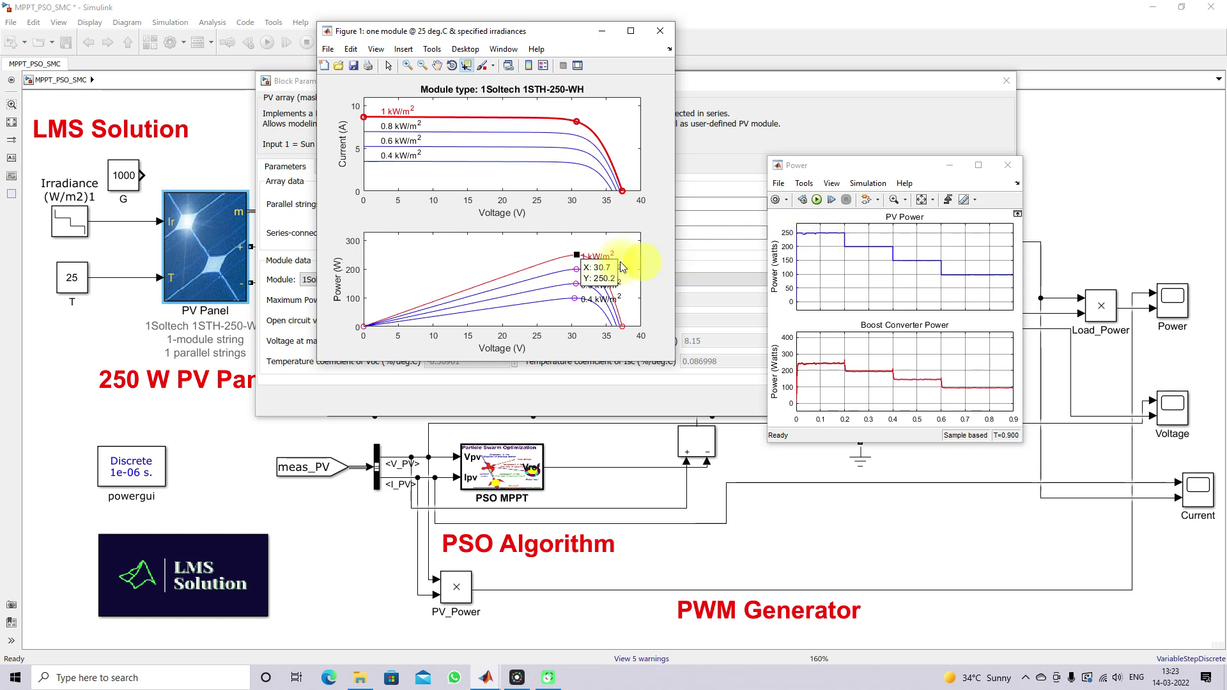
left_click(576, 269)
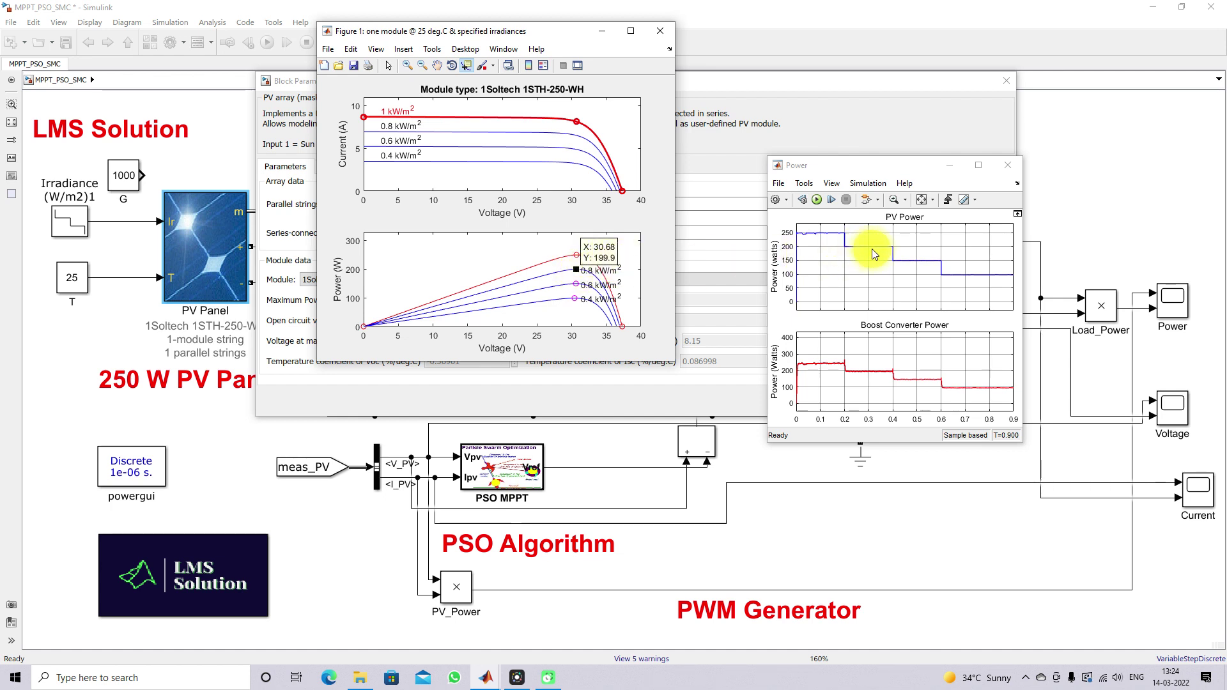
left_click(574, 285)
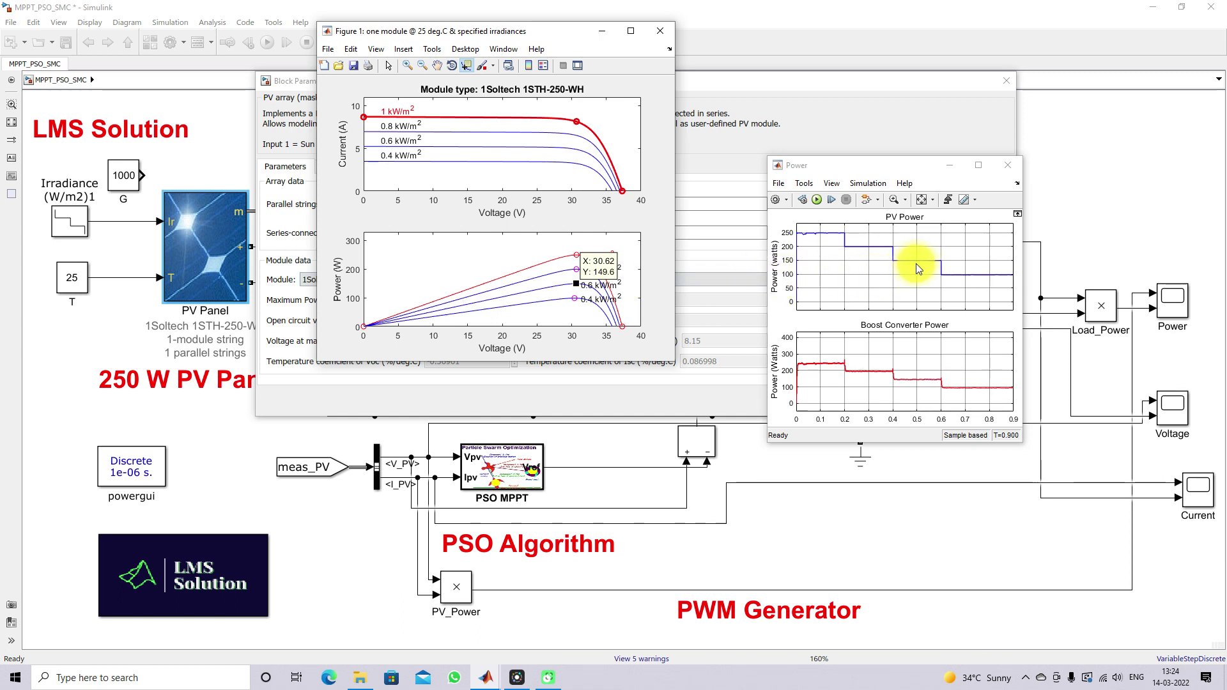
left_click(577, 299)
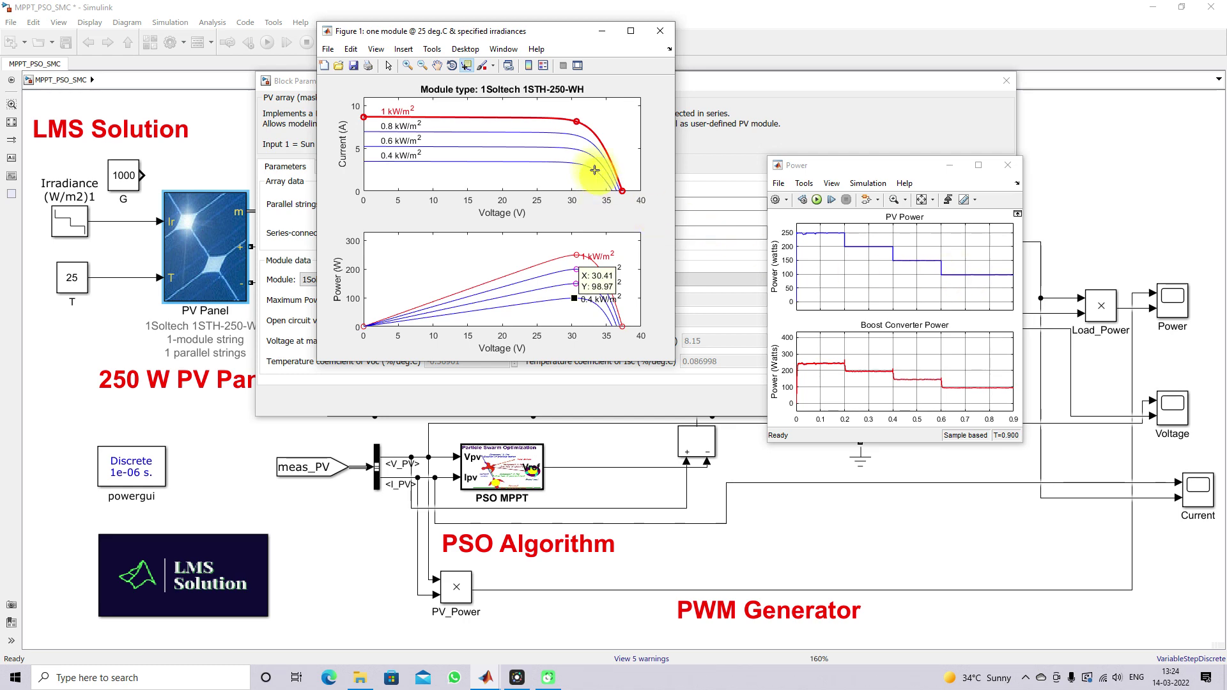
left_click(669, 35)
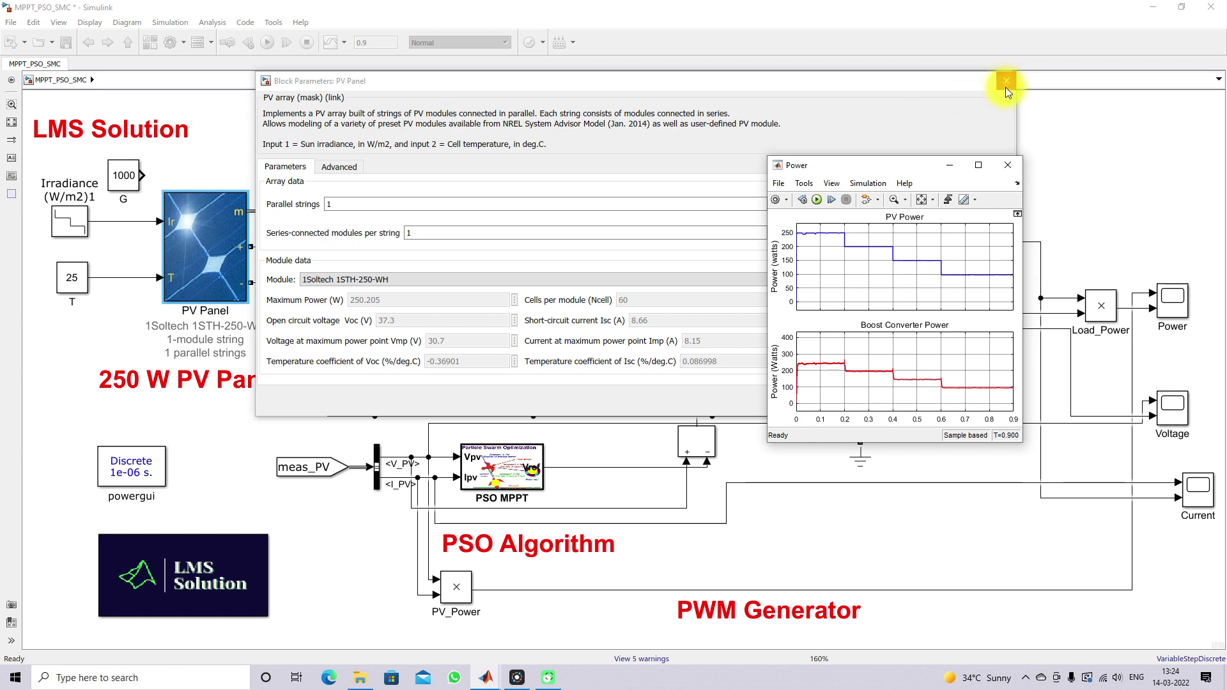
left_click(1007, 80)
mouse_move(487, 676)
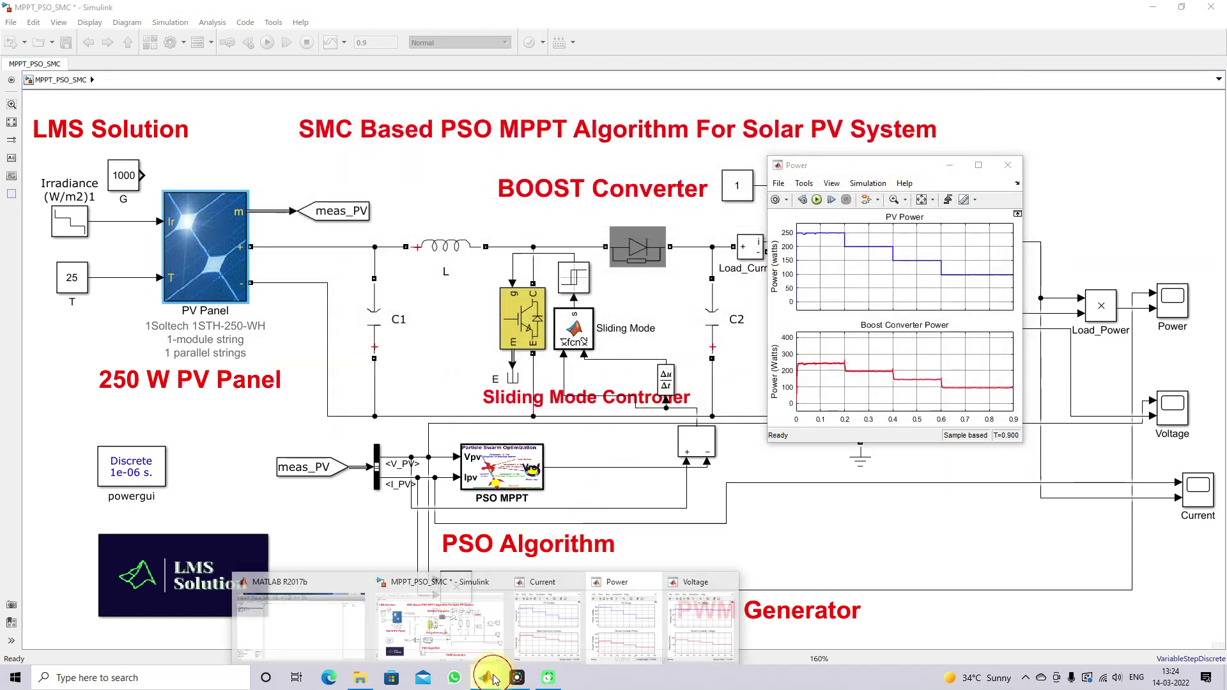
Step: Review the PV and boost converter waveforms side by side in the Current, Power and Voltage scopes, and return to the model
left_click(564, 636)
left_click(619, 624)
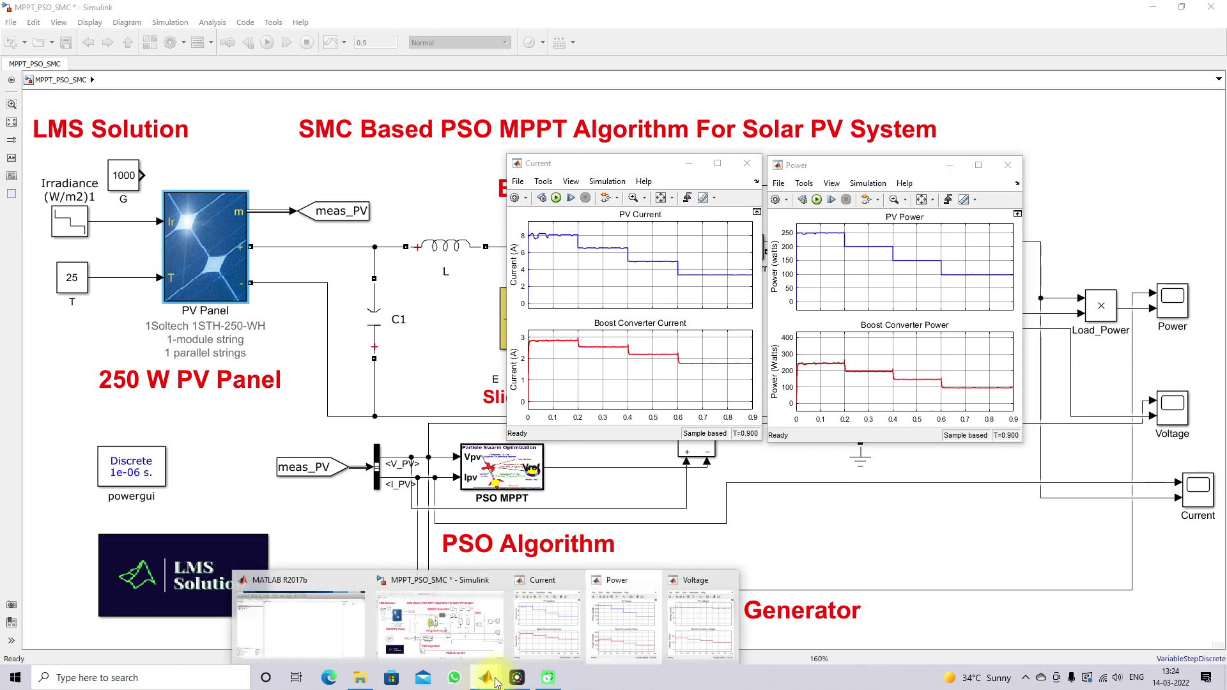
left_click(716, 626)
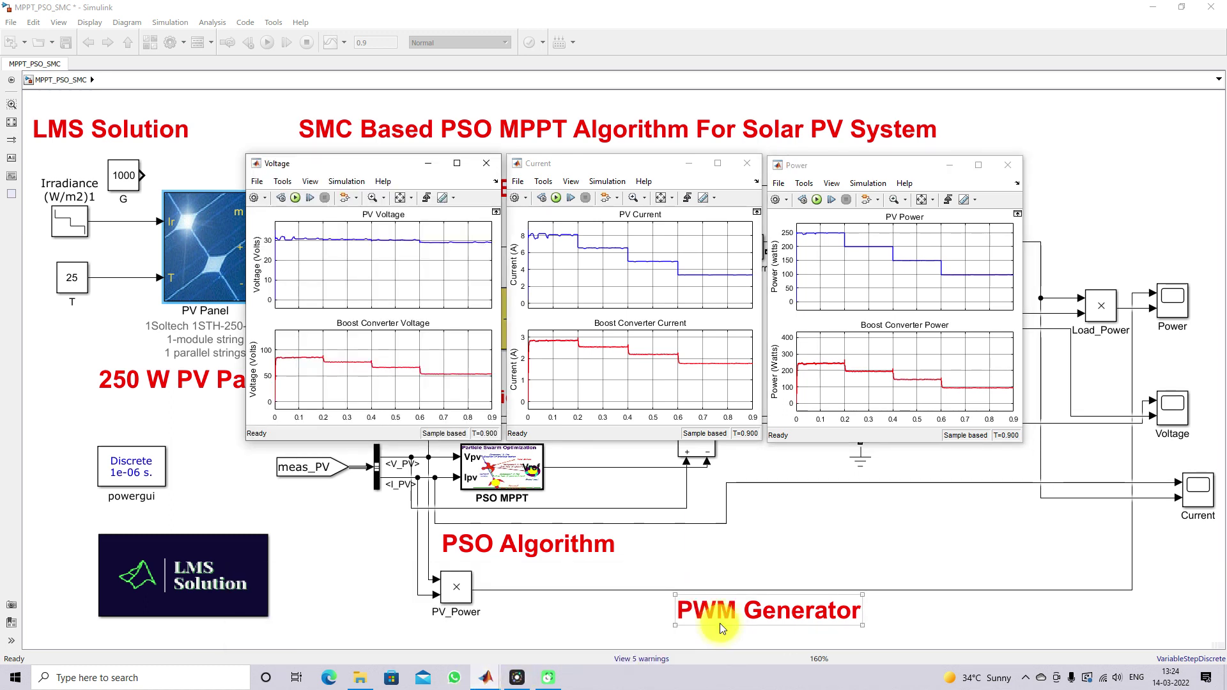
left_click(169, 135)
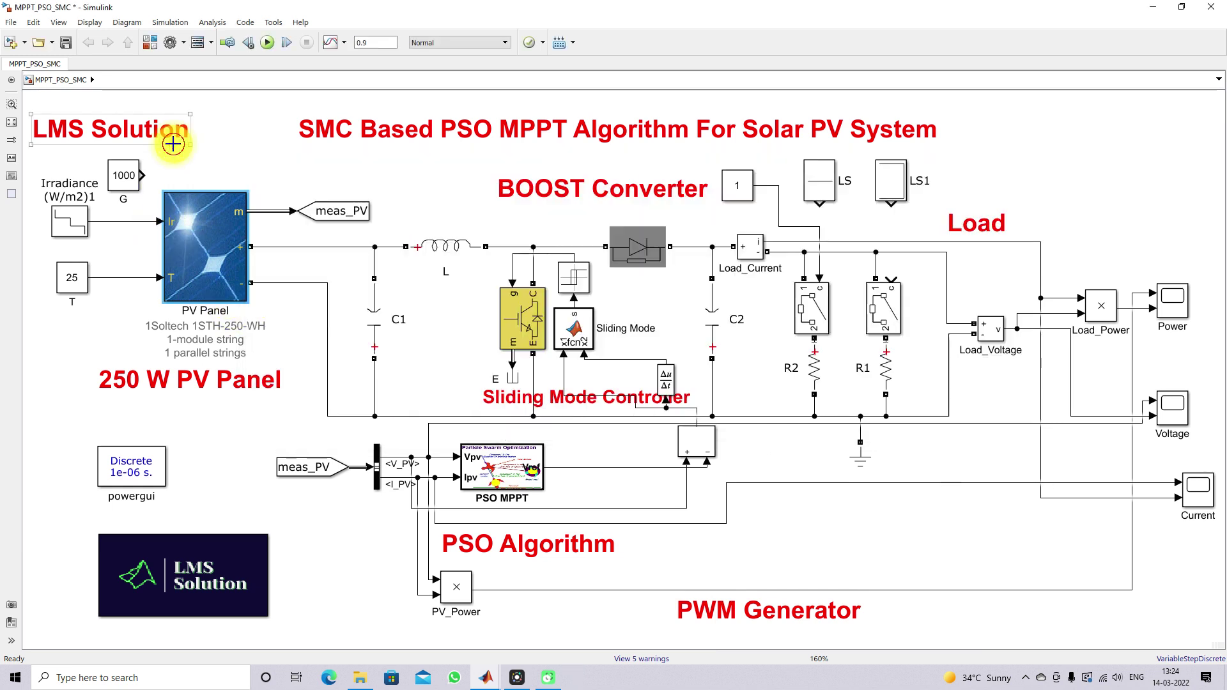
Step: Delete the variable irradiance connection to the PV panel and wire the constant 1000 block to its Ir input
left_click(122, 222)
key("Delete")
left_click(128, 178)
left_click_drag(130, 180, 159, 222)
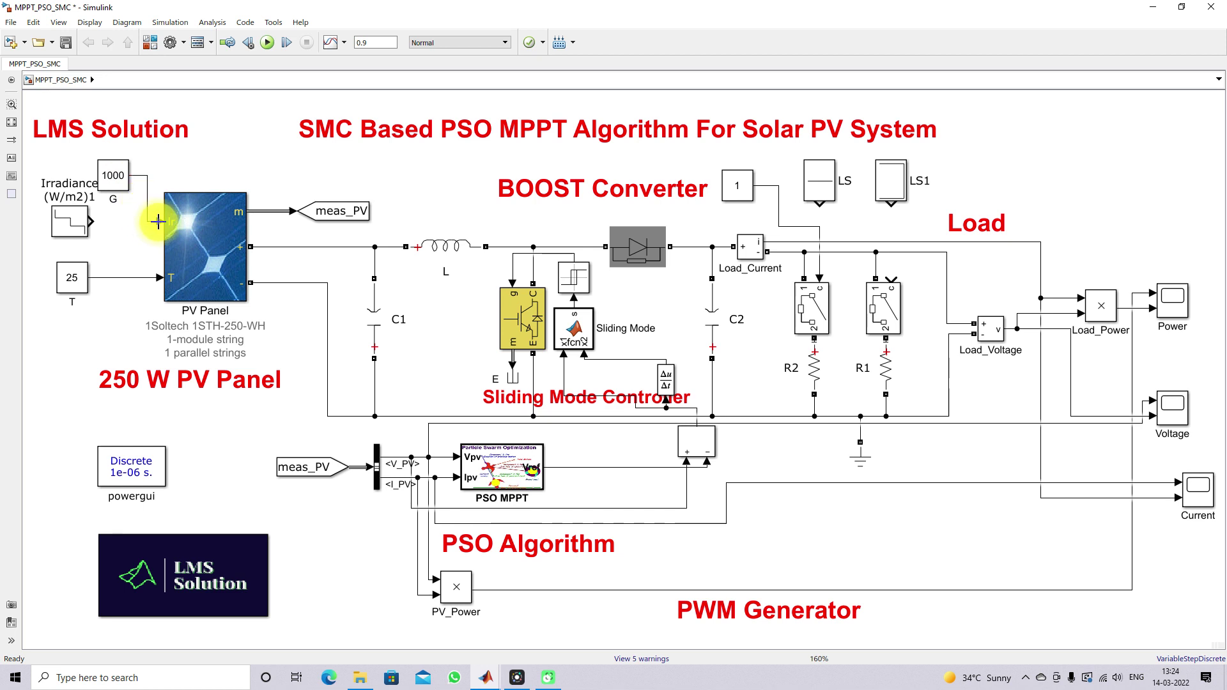
left_click(168, 223)
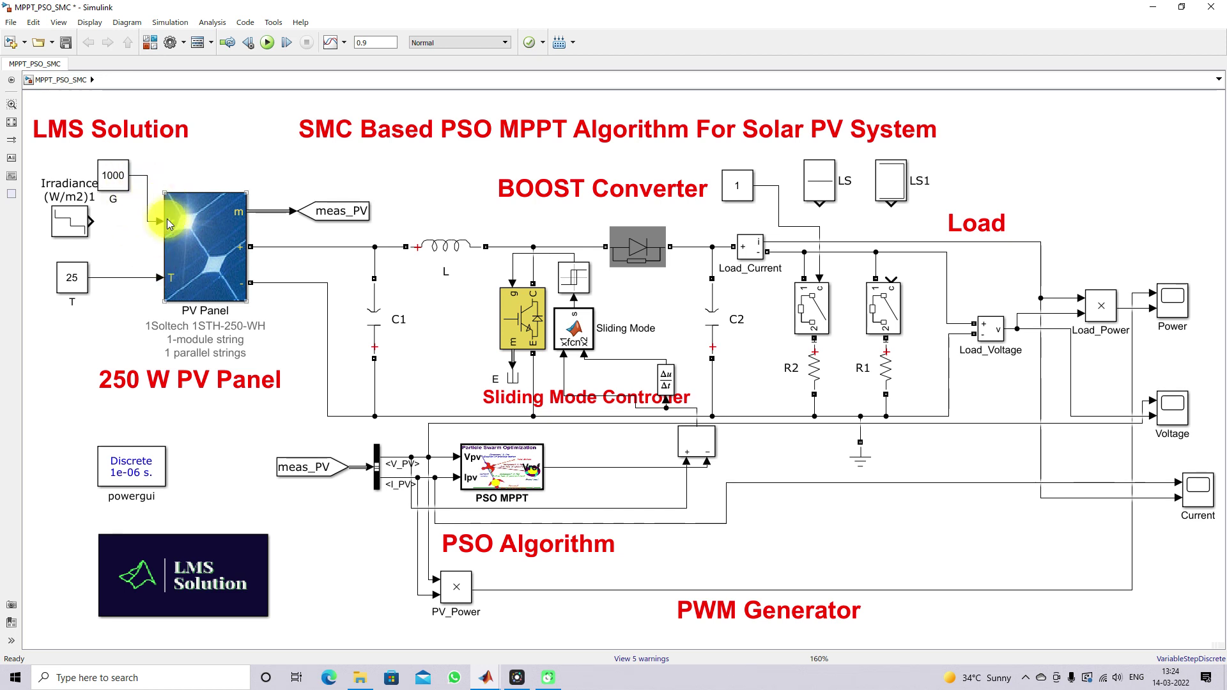
Step: Delete the constant 1 connection, and wire LS to the R2 switch's control input and LS1 to the R1 switch's
left_click(780, 214)
key("Delete")
left_click_drag(819, 203, 818, 282)
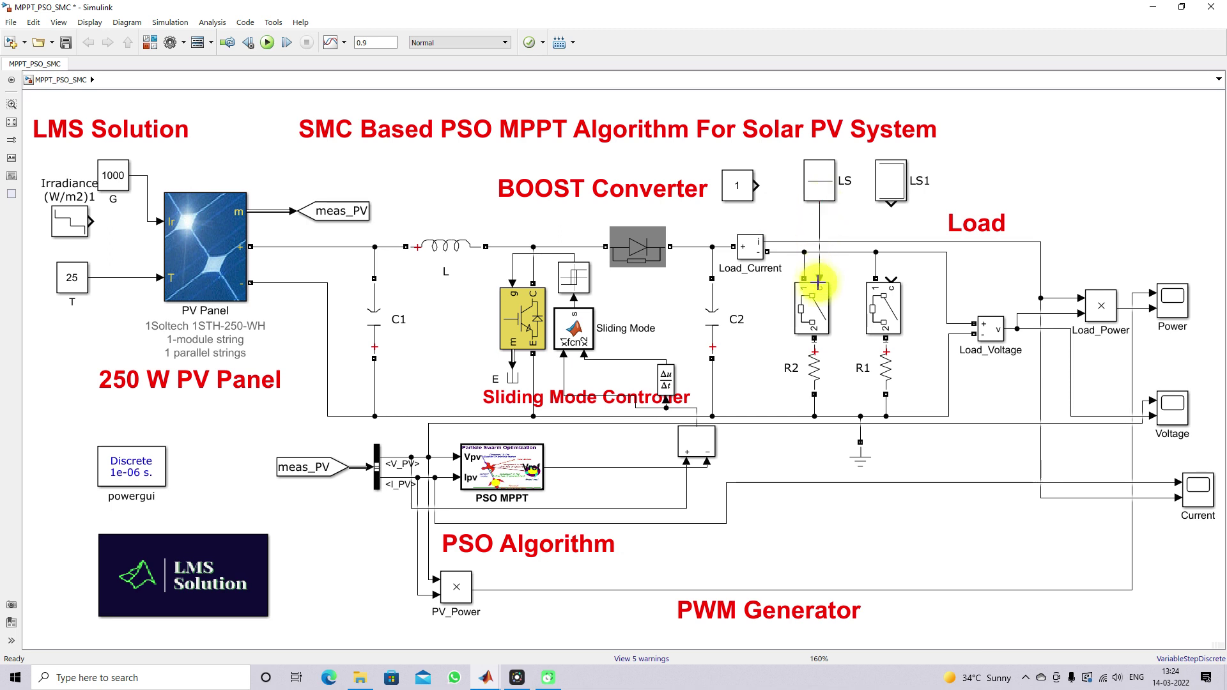
left_click_drag(891, 204, 891, 282)
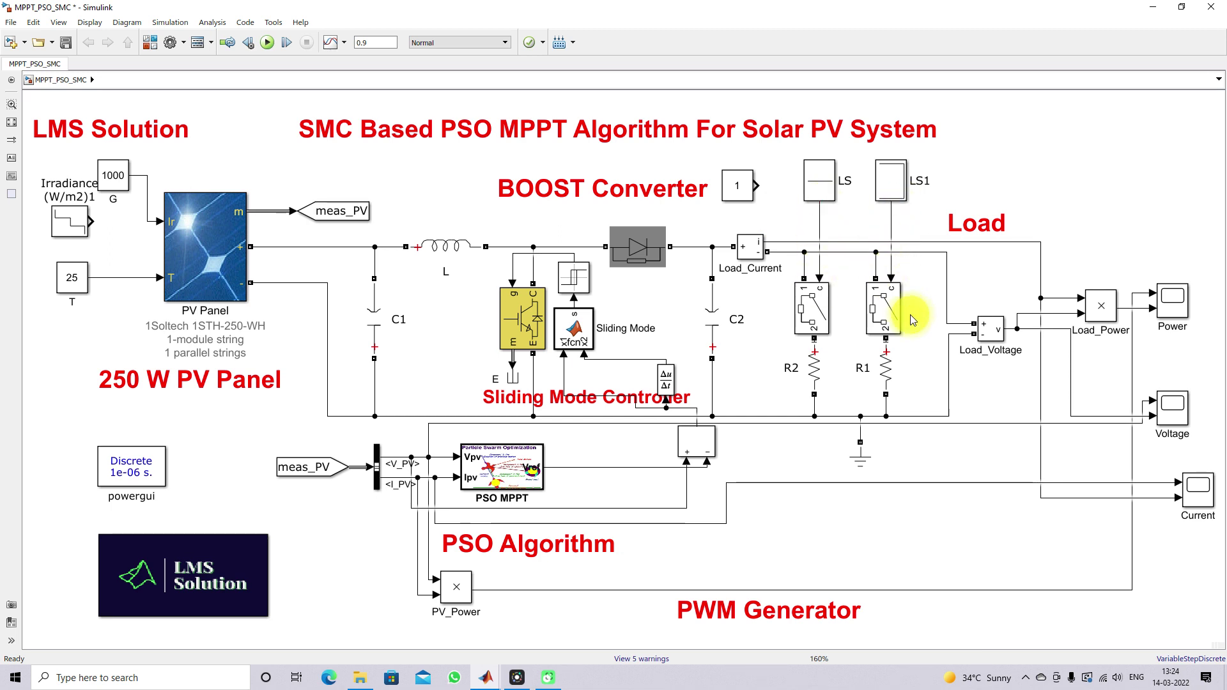
Step: Examine the R2 and R1 load branches and the switches that connect them to the boost converter output
left_click(813, 373)
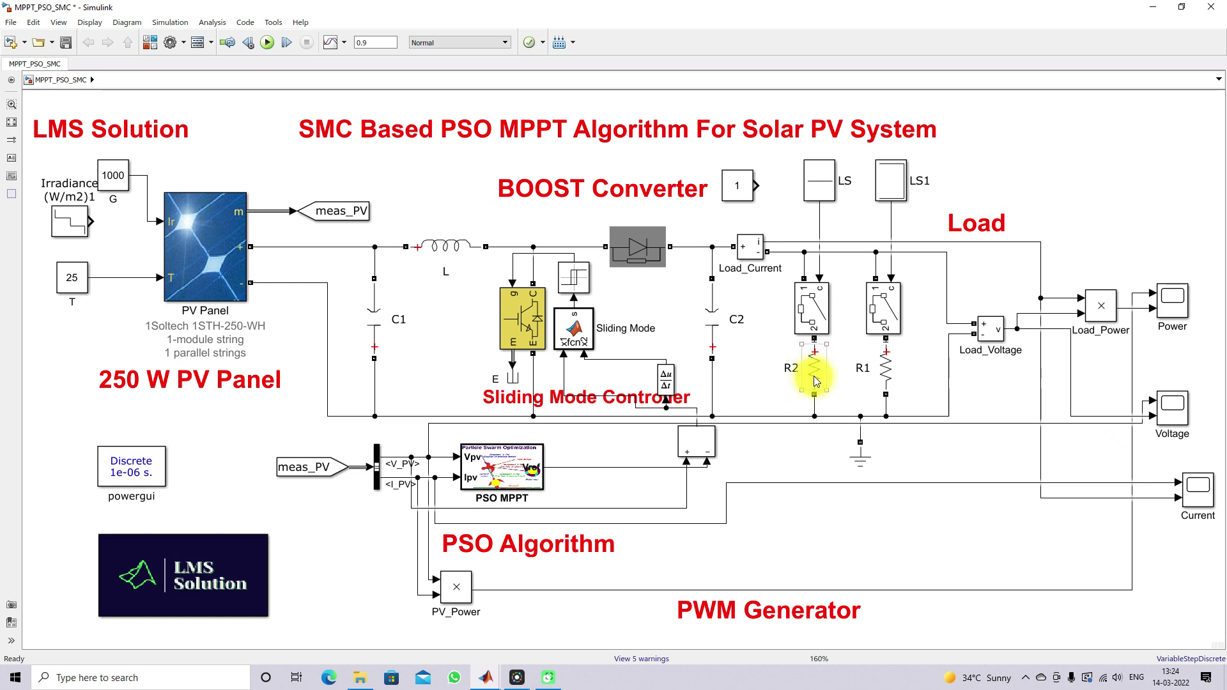
left_click(820, 332)
left_click(886, 376)
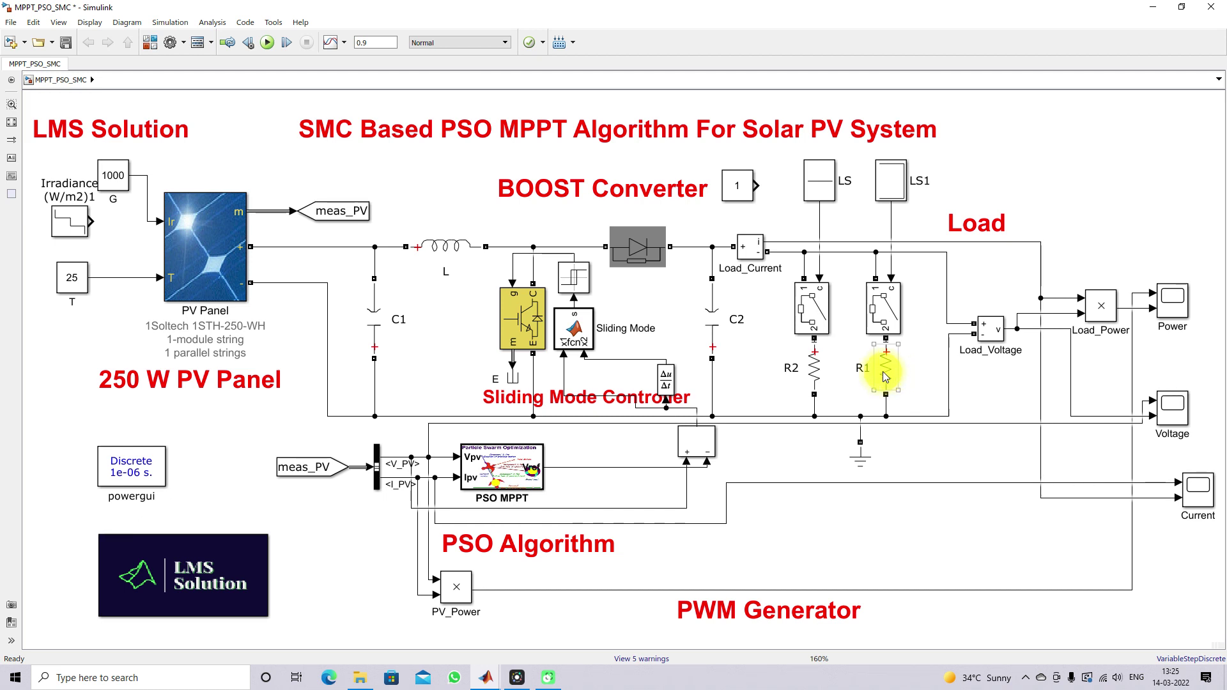
left_click(887, 313)
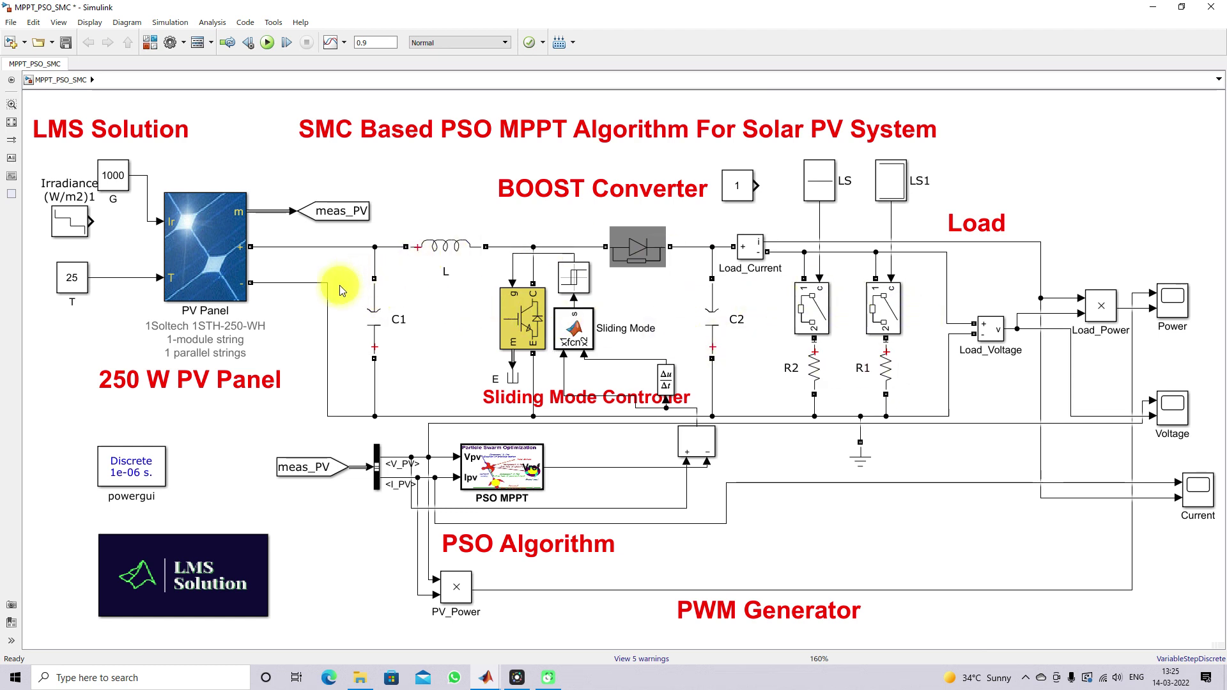
left_click(819, 305)
left_click(875, 320)
left_click(622, 583)
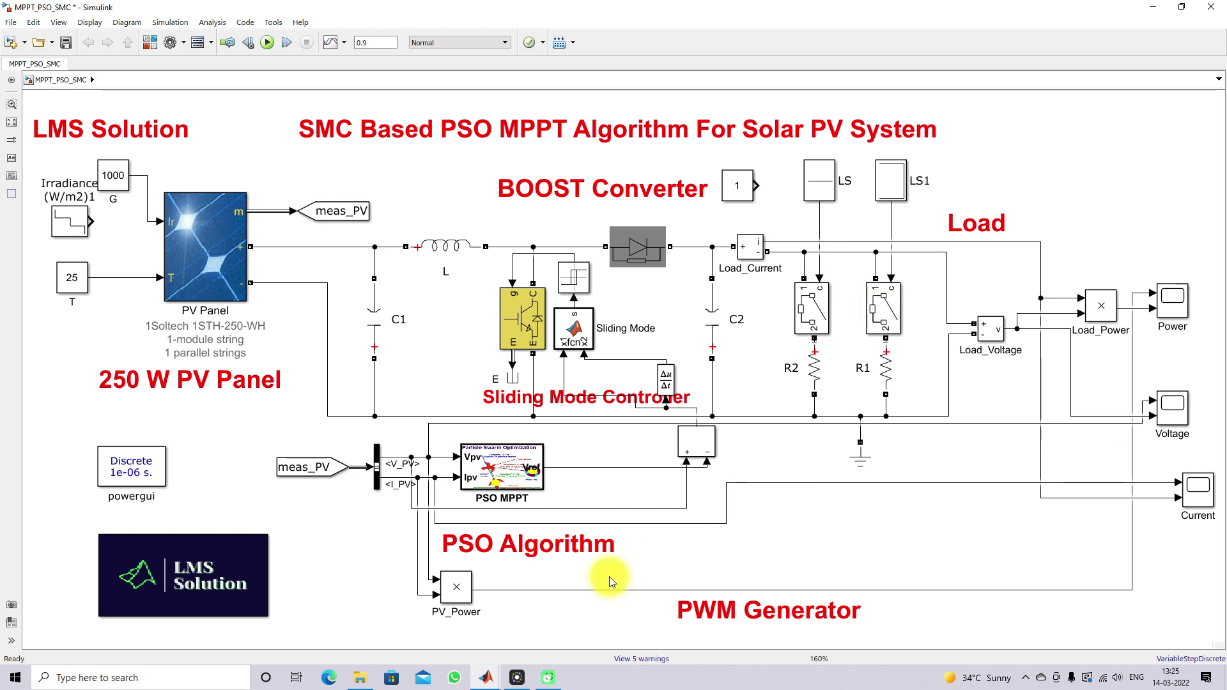
Step: Bring the Current, Power and Voltage scopes to the front, run the simulation and watch the response to the load change
left_click(485, 678)
left_click(537, 641)
left_click(485, 678)
left_click(630, 633)
left_click(493, 672)
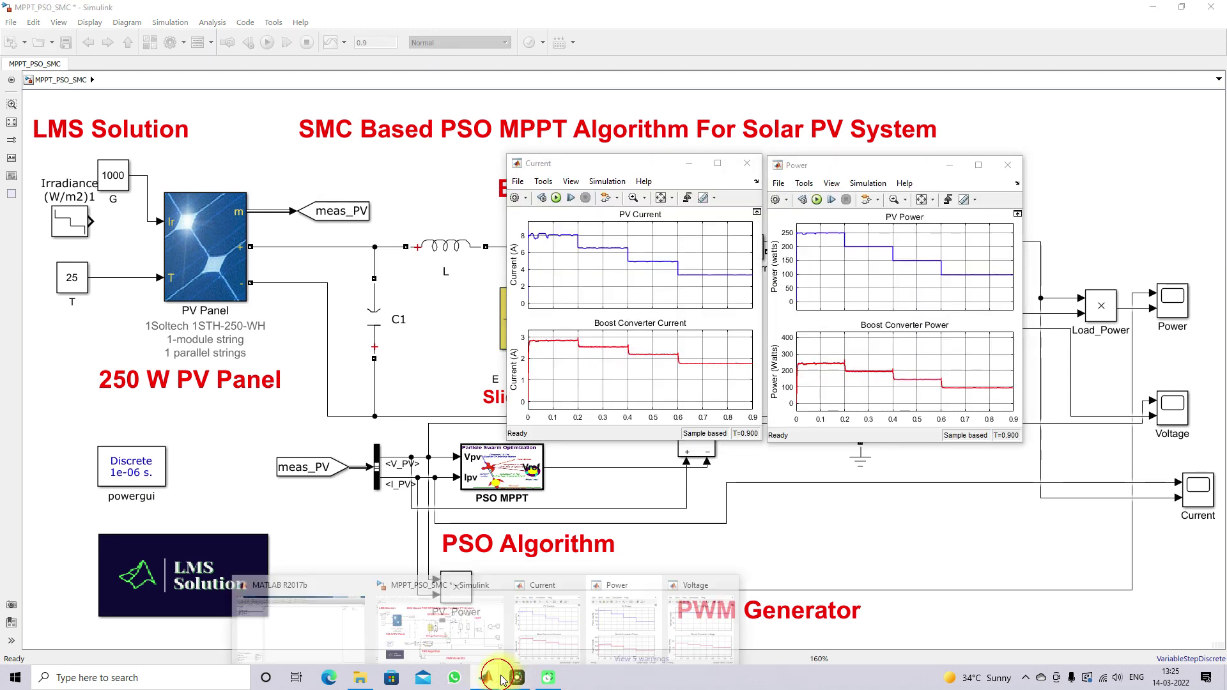
left_click(742, 630)
left_click(294, 199)
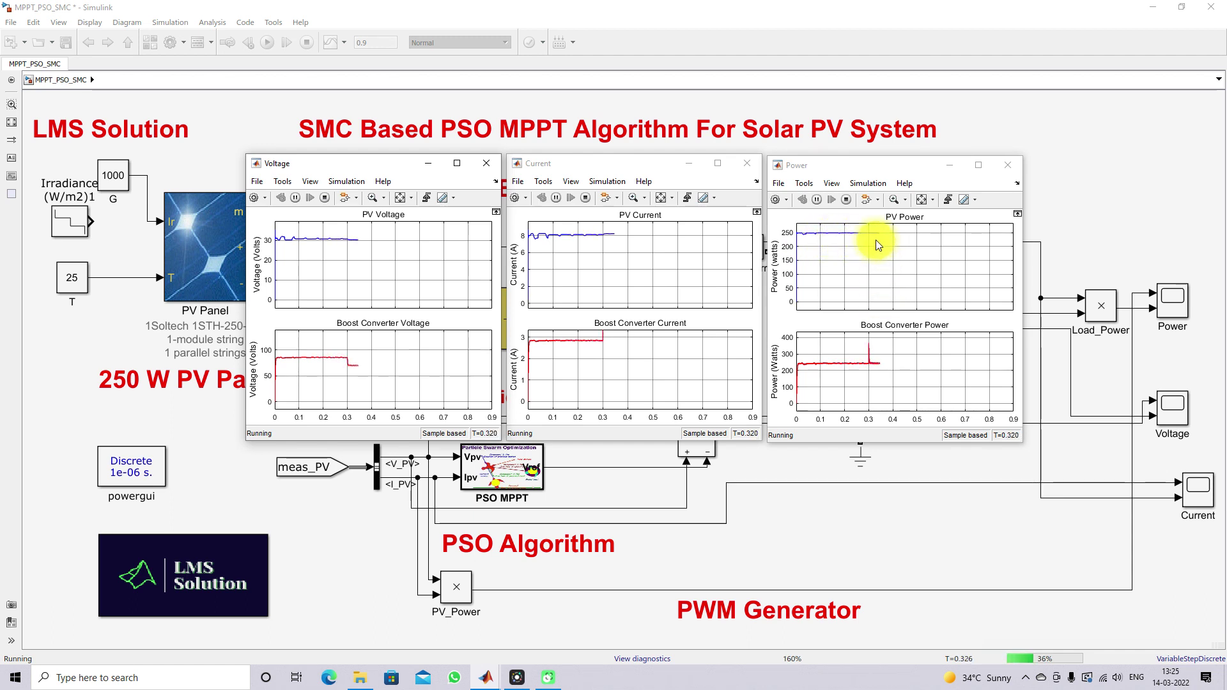
left_click(661, 190)
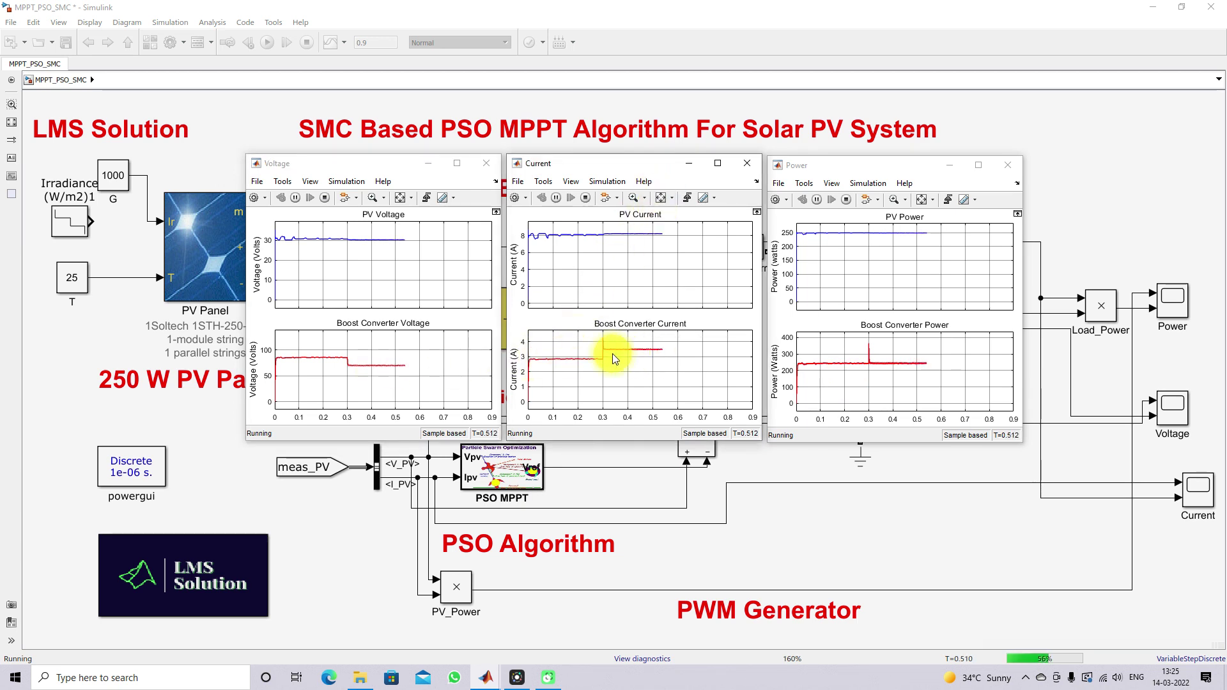